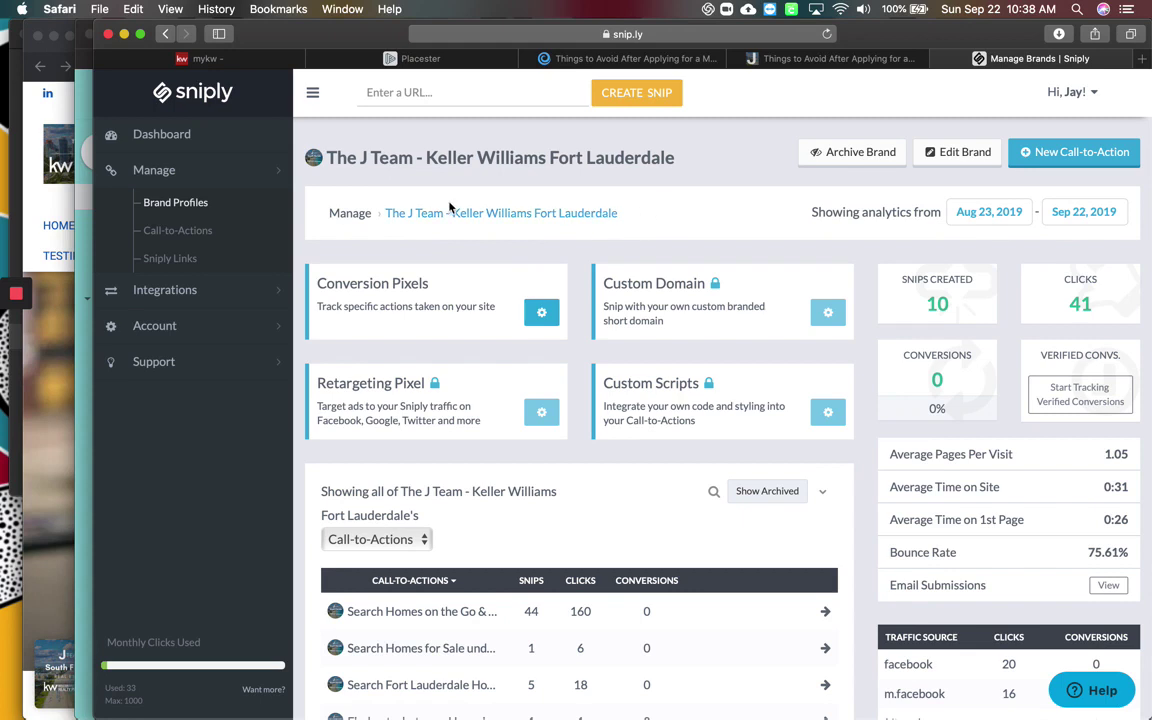
Rename the existing brand profile to "The J Team - Keller Williams Realty Professionals" and save it.
{"action": "left_click", "coordinate": [212, 205]}
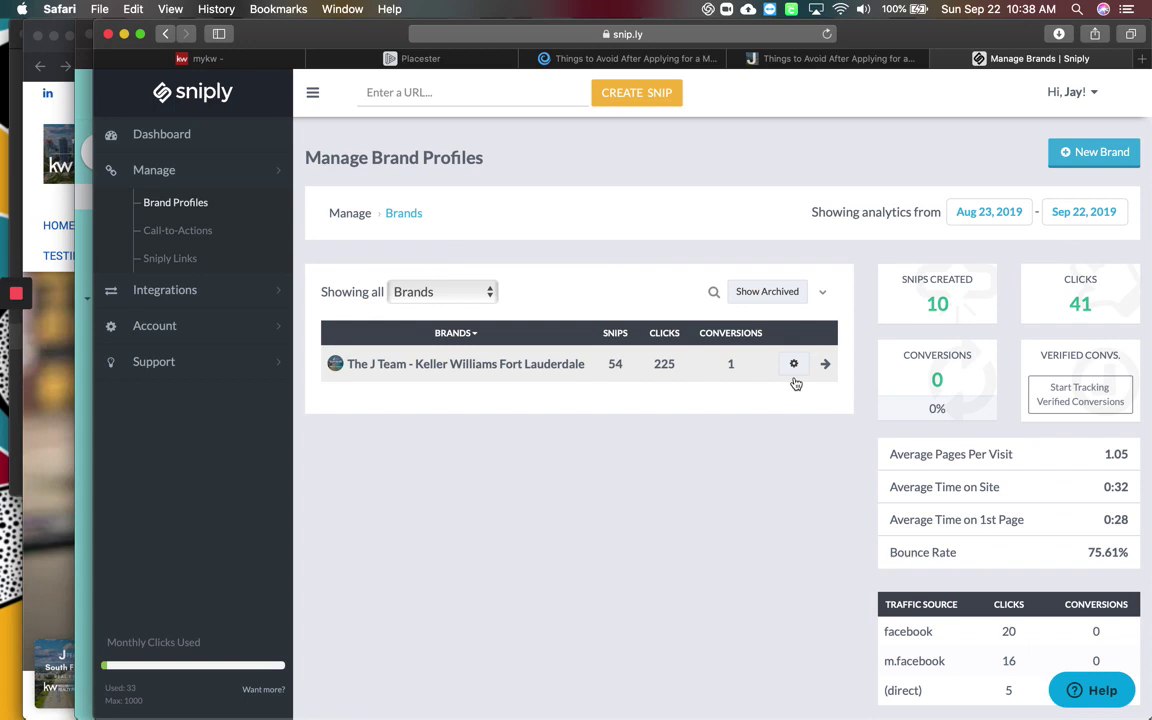
{"action": "left_click", "coordinate": [800, 371]}
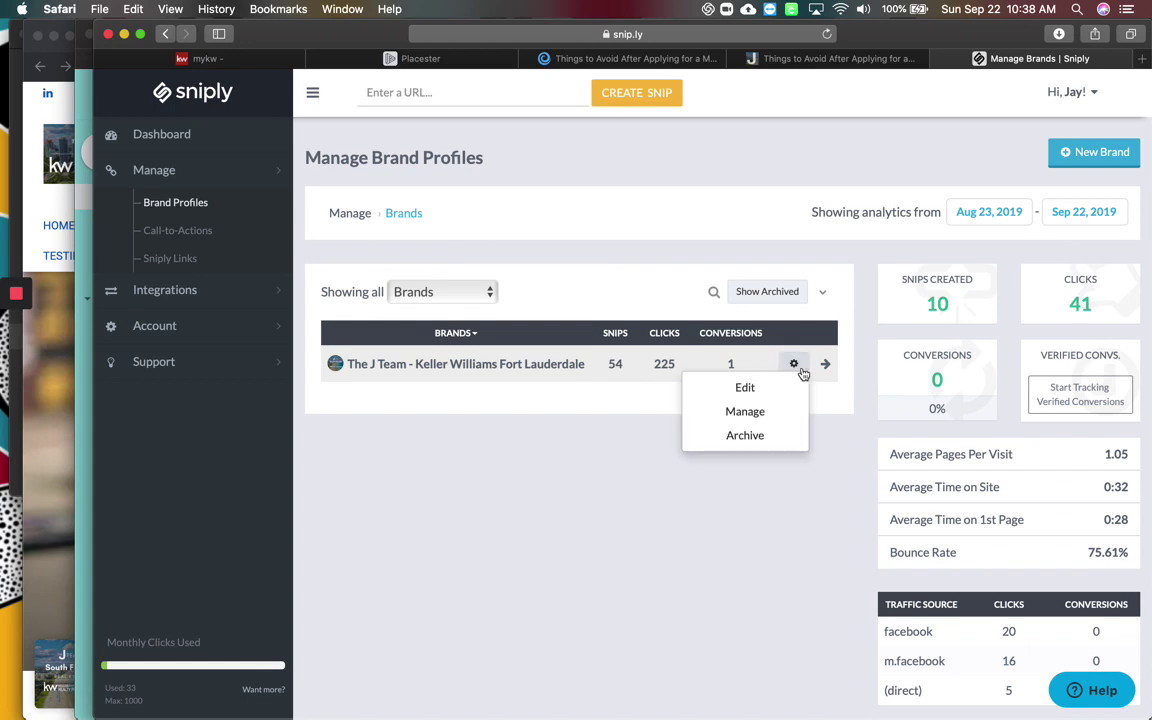
{"action": "left_click", "coordinate": [762, 392]}
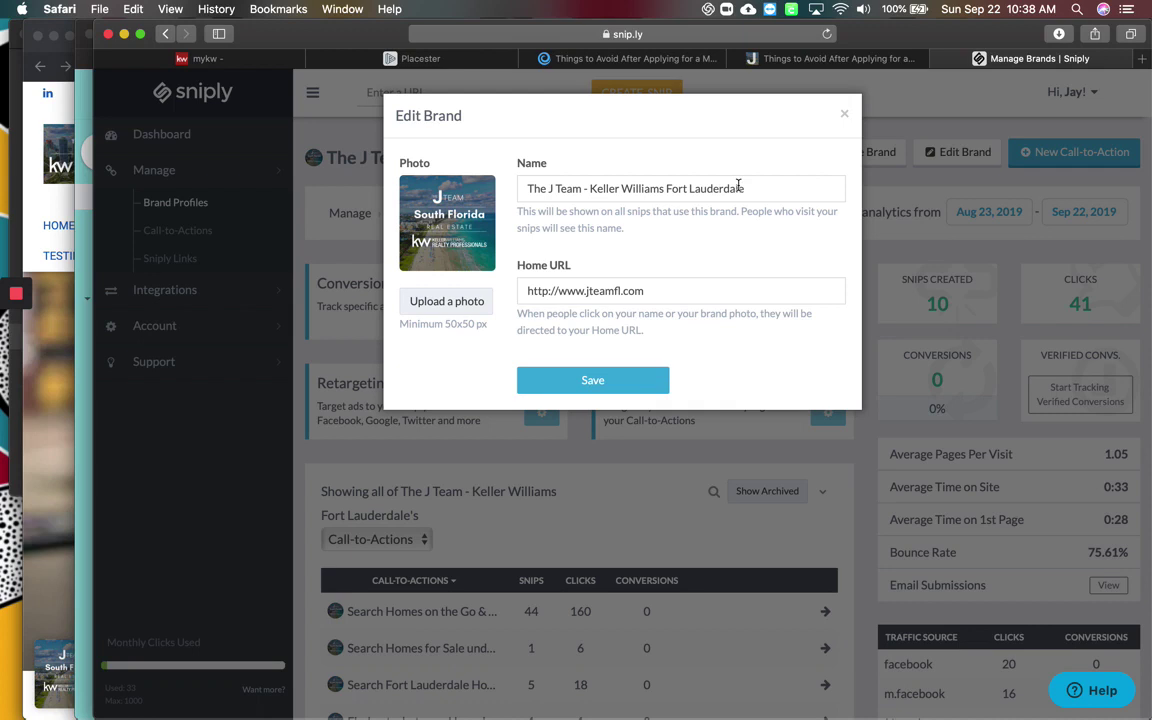
{"action": "left_click_drag", "start_coordinate": [748, 189], "coordinate": [667, 190]}
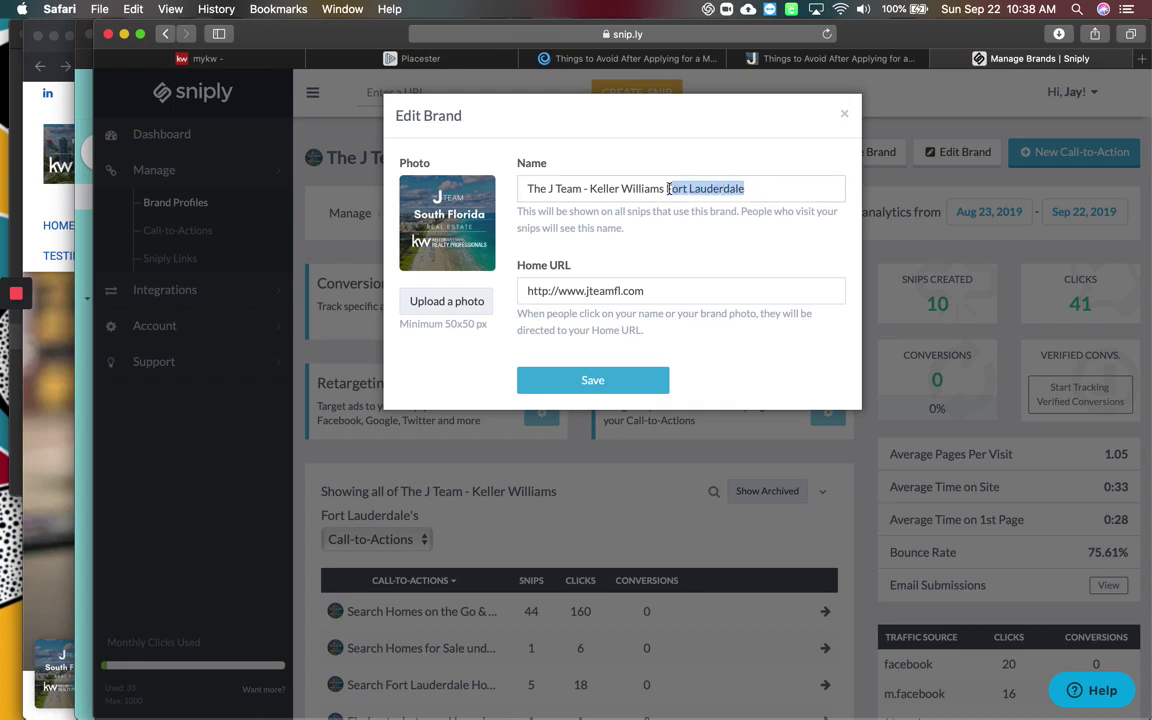
{"action": "type", "text": "Realty"}
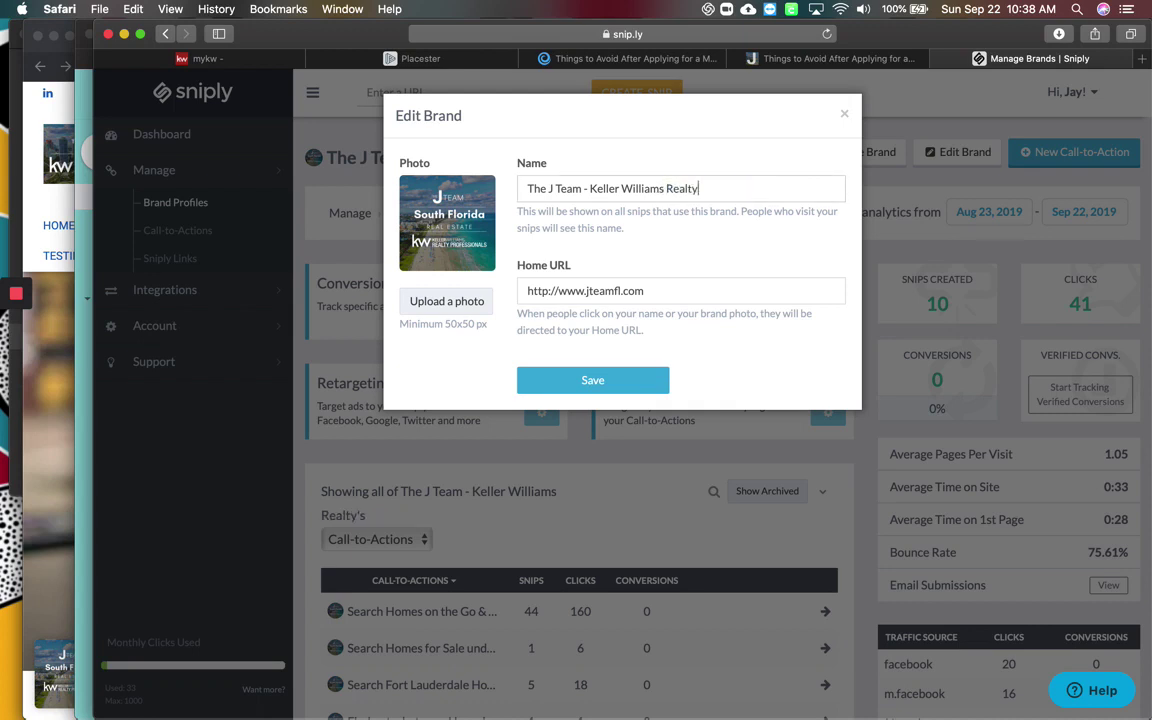
{"action": "type", "text": " Professionals"}
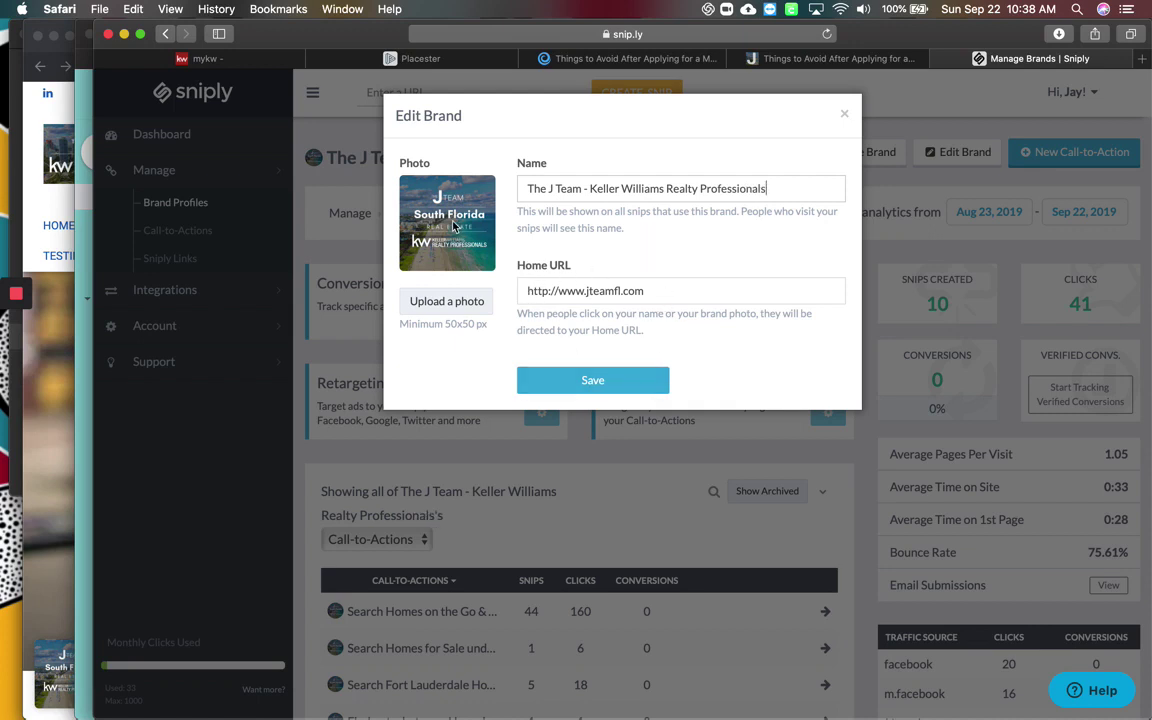
{"action": "left_click", "coordinate": [607, 379]}
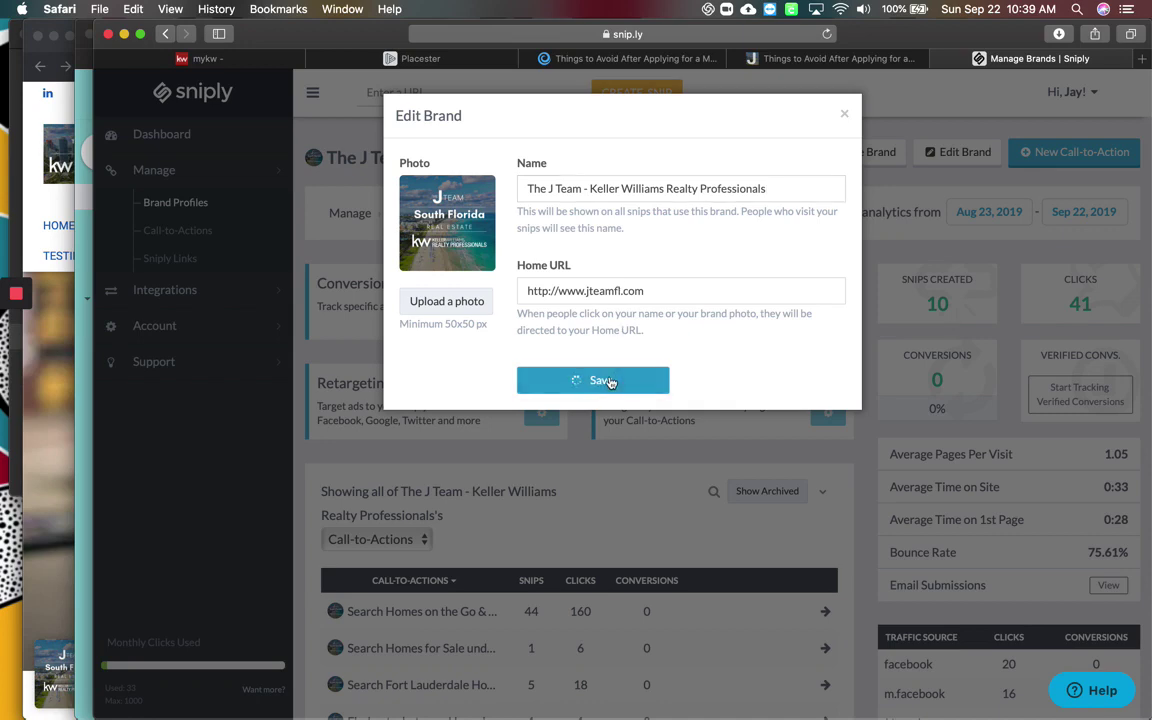
Open the "Search Homes on the Go" call-to-action variation for editing and change its Sniply type to Button.
{"action": "left_click", "coordinate": [189, 236]}
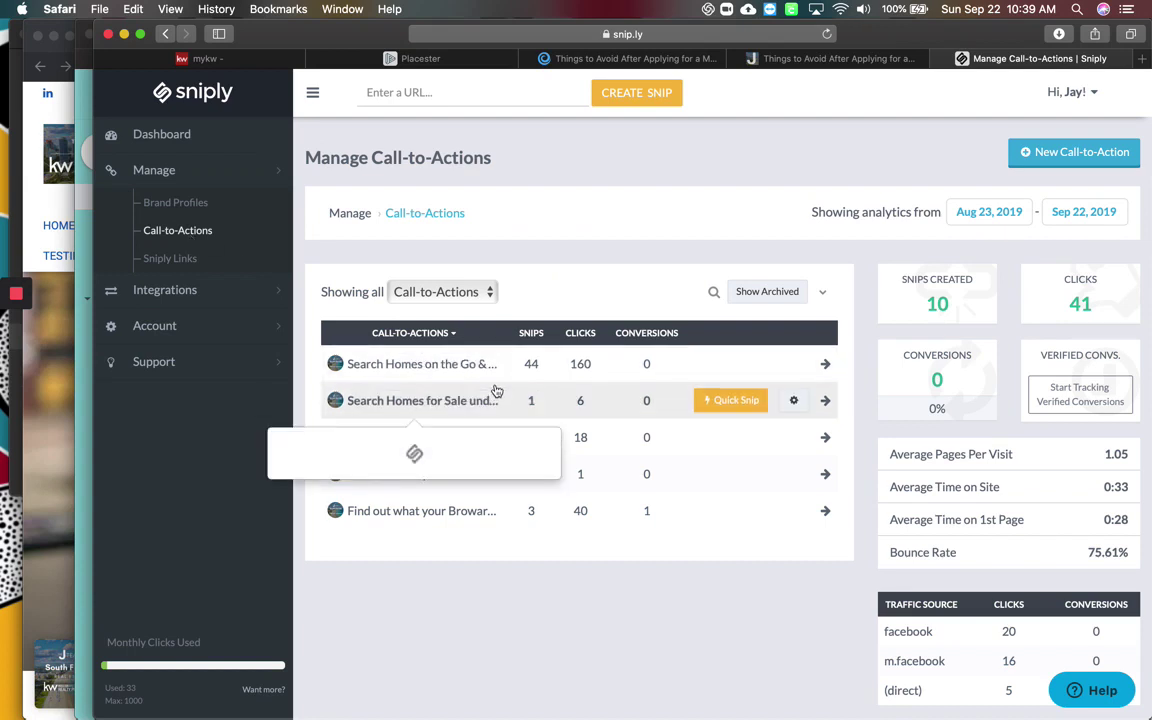
{"action": "mouse_move", "coordinate": [488, 368]}
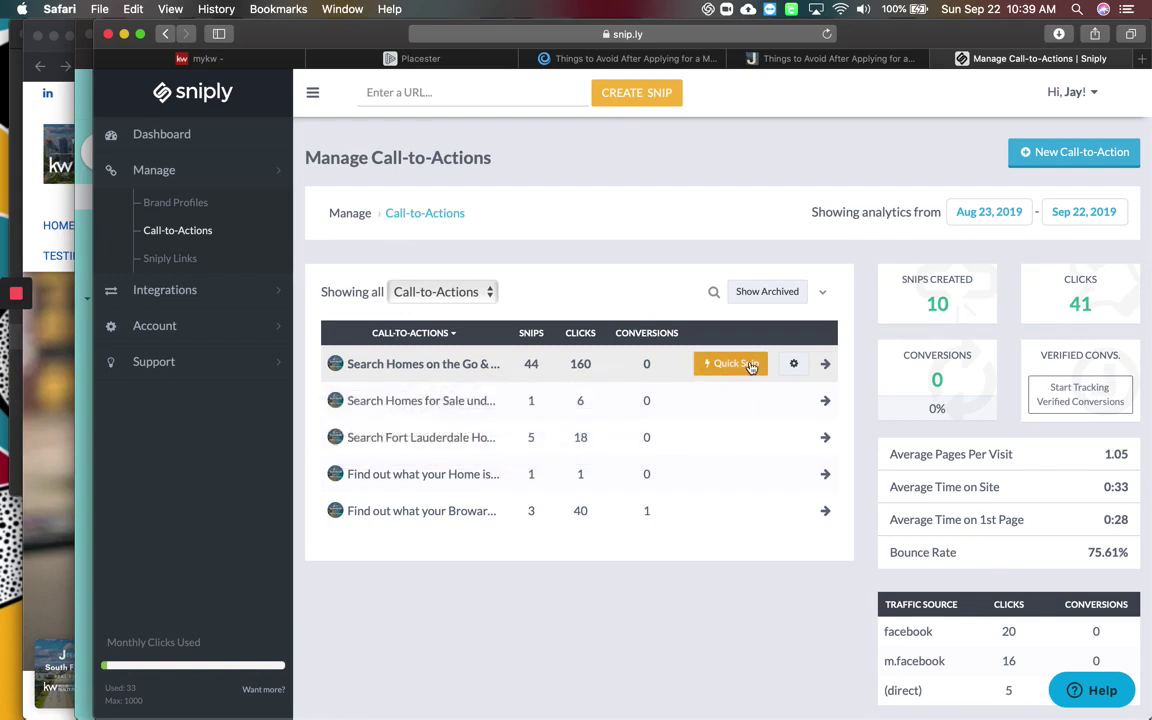
{"action": "left_click", "coordinate": [800, 363]}
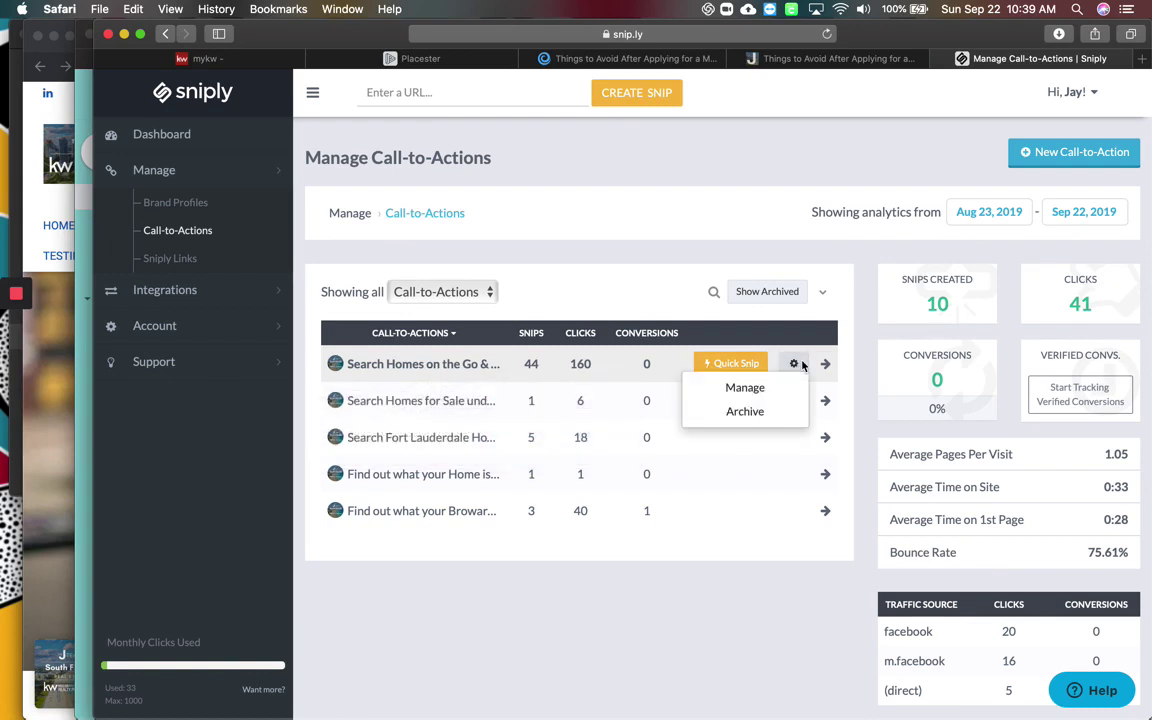
{"action": "left_click", "coordinate": [755, 392]}
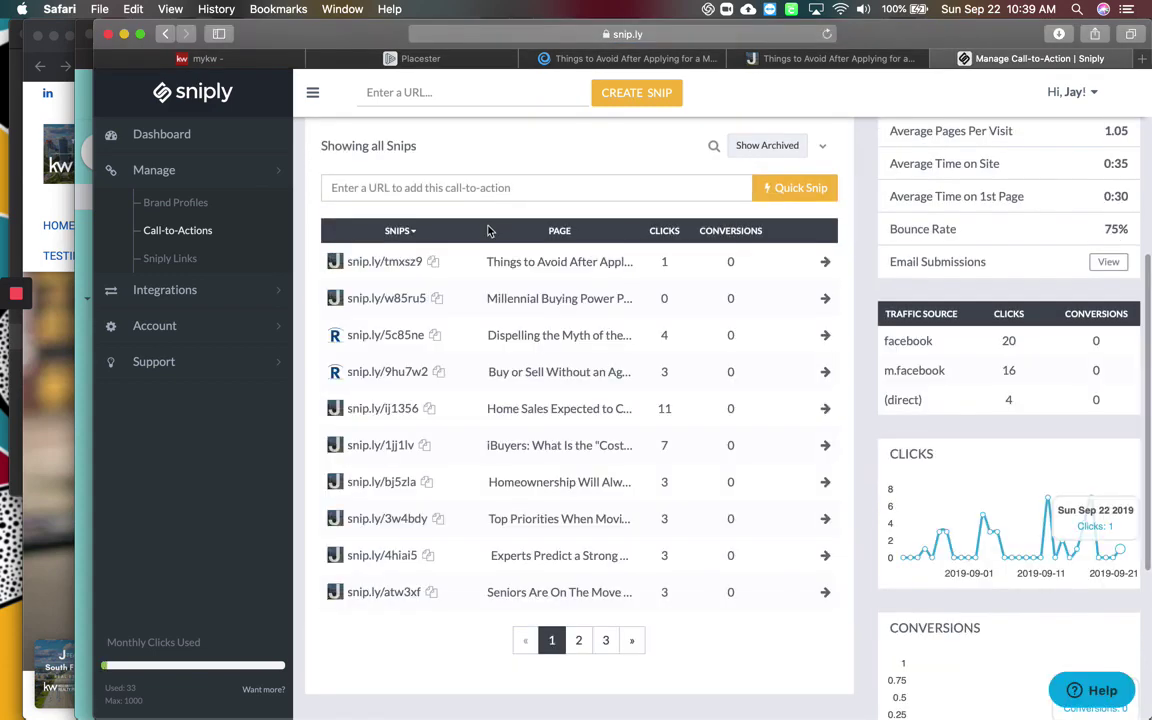
{"action": "scroll", "coordinate": [586, 201], "scroll_direction": "up", "scroll_amount": 5}
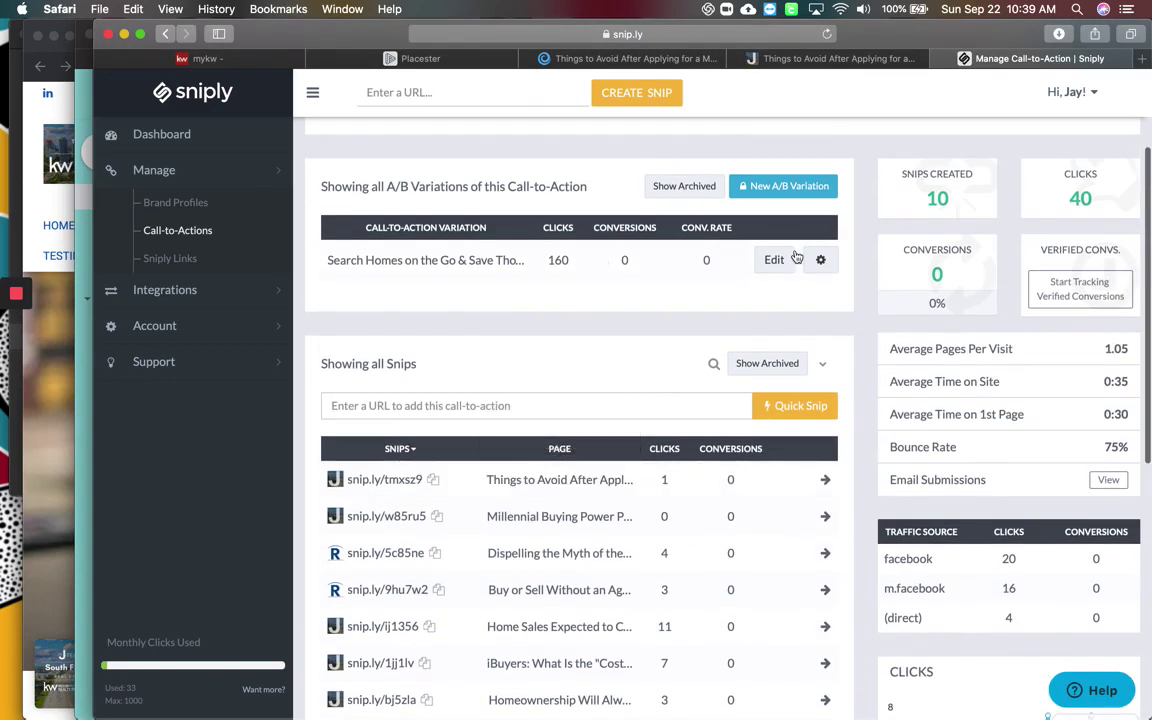
{"action": "left_click", "coordinate": [775, 261]}
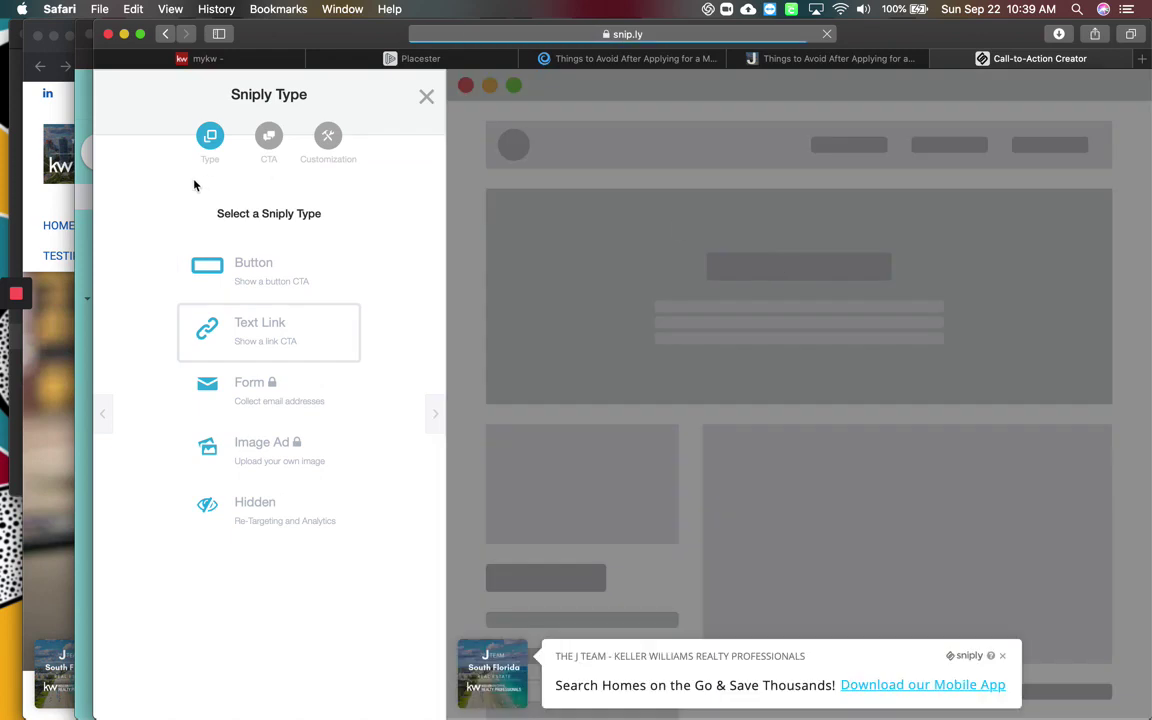
{"action": "left_click", "coordinate": [249, 278]}
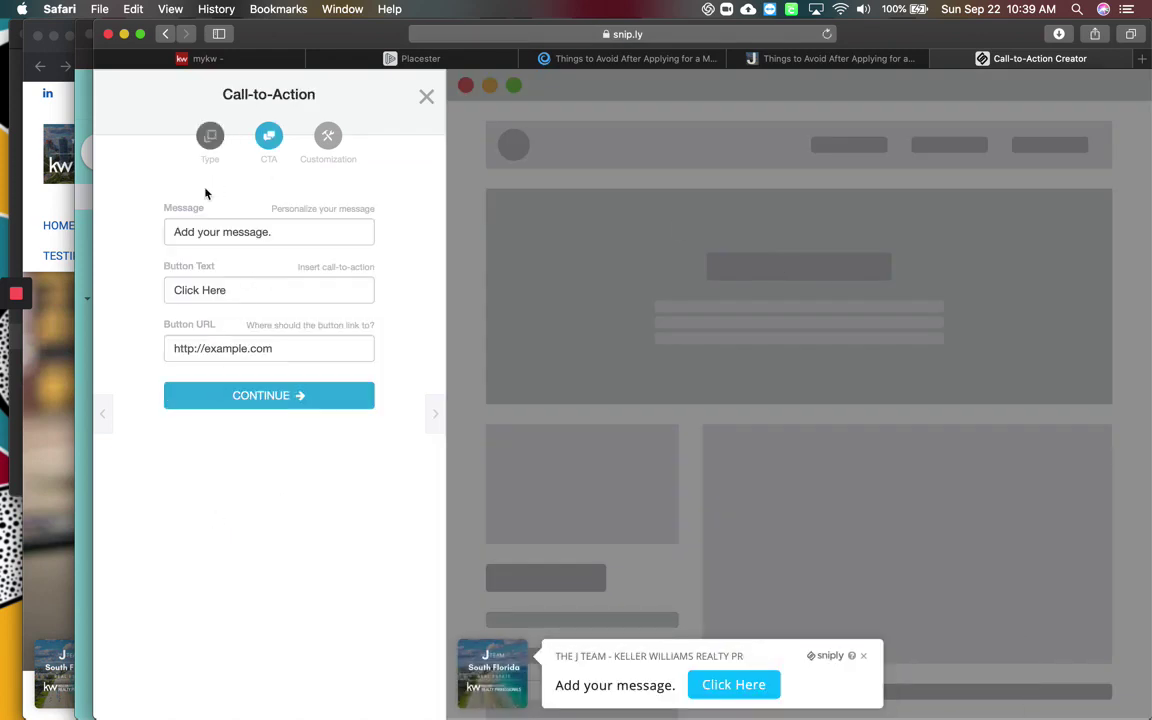
Set the call-to-action message to "Search Homes on the Go & Save Thousands!".
{"action": "triple_click", "coordinate": [207, 234]}
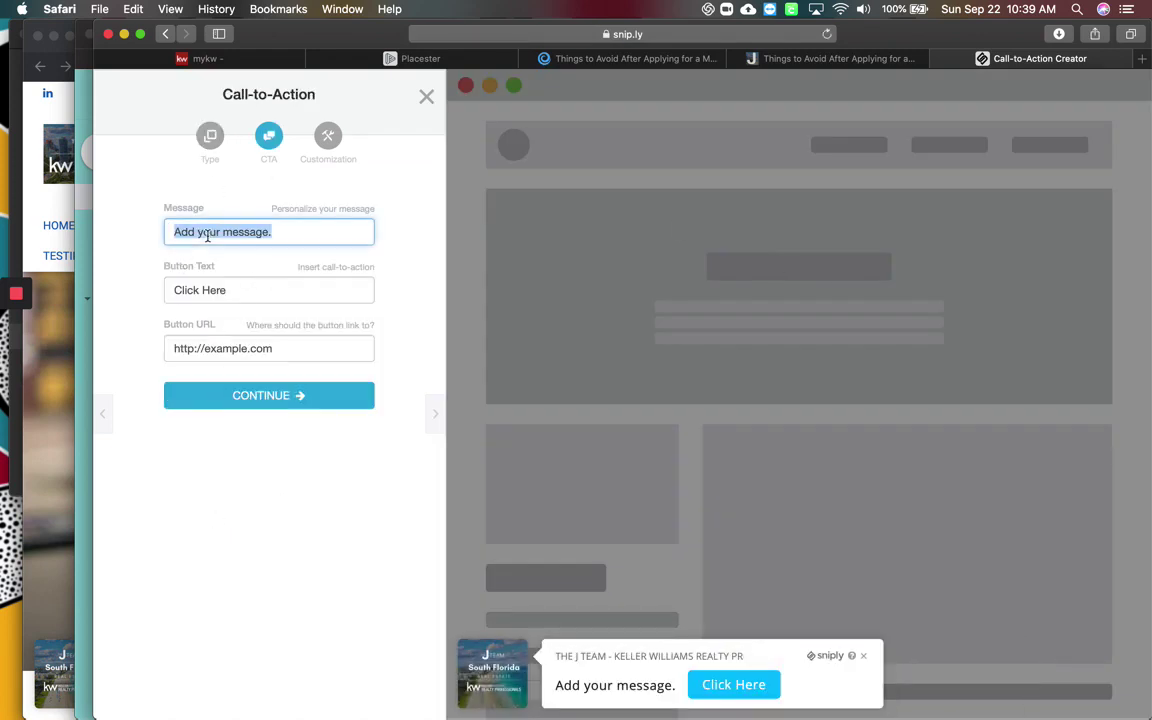
{"action": "type", "text": "SearchHomes"}
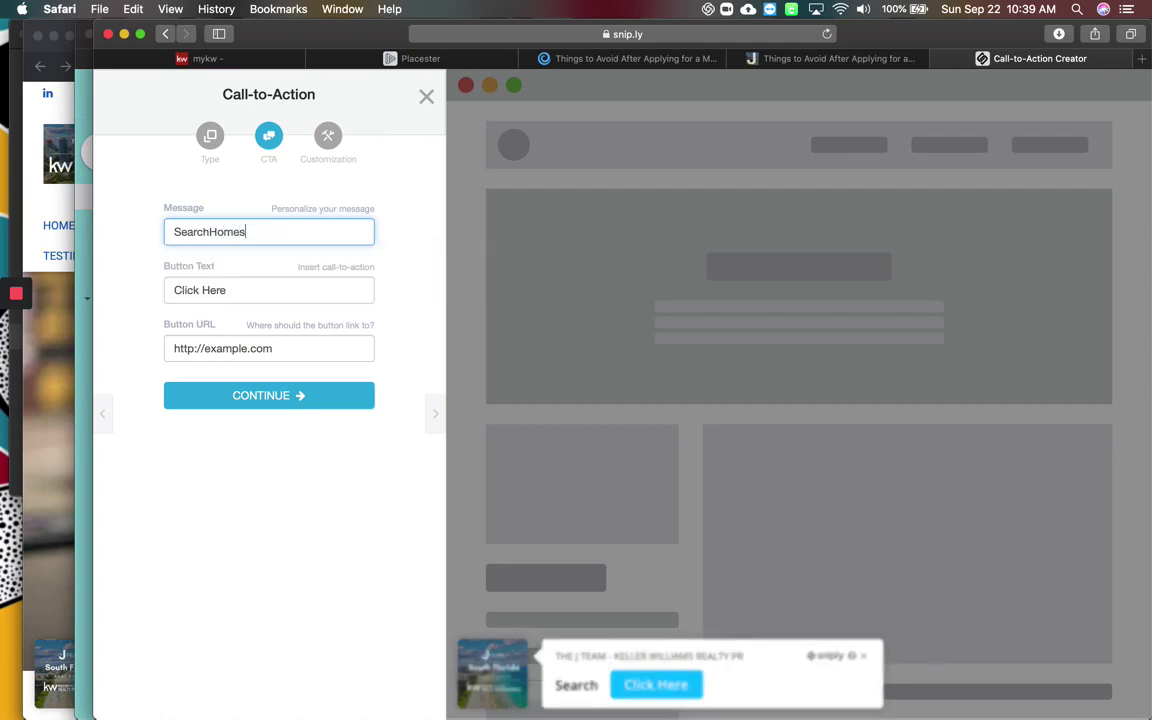
{"action": "type", "text": " on"}
{"action": "key", "text": "BackSpace"}
{"action": "key", "text": "BackSpace"}
{"action": "key", "text": "BackSpace"}
{"action": "key", "text": "BackSpace"}
{"action": "key", "text": "BackSpace"}
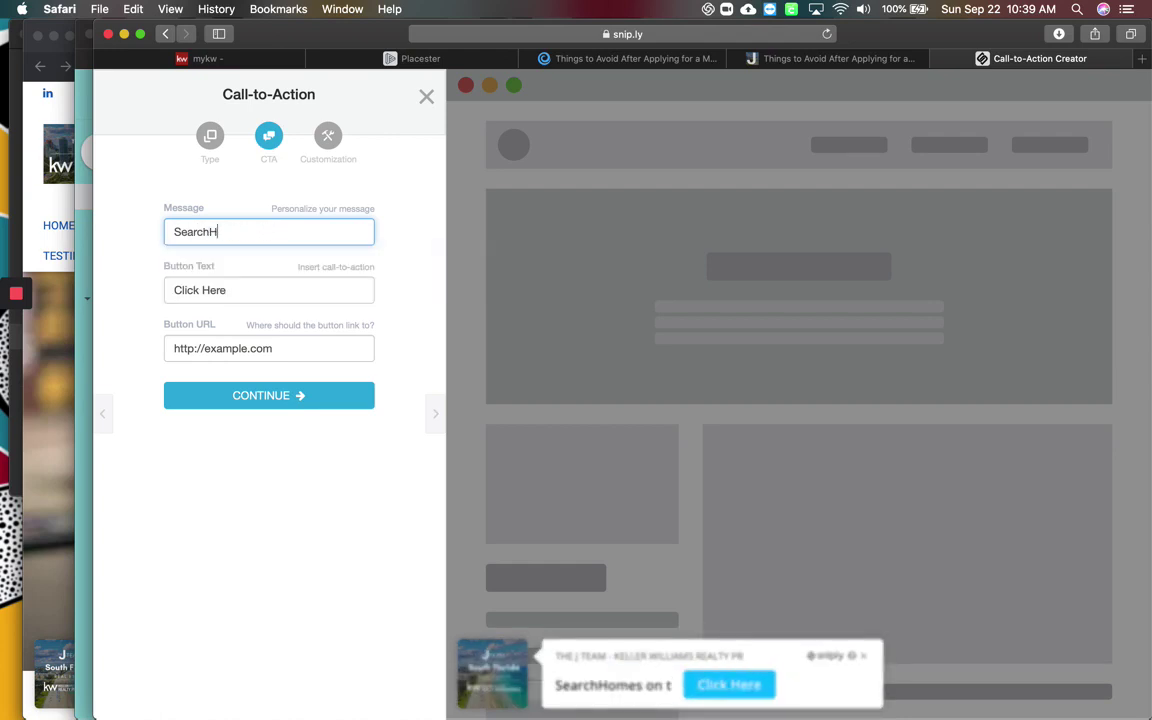
{"action": "type", "text": "Homes on the Go & Save Thou"}
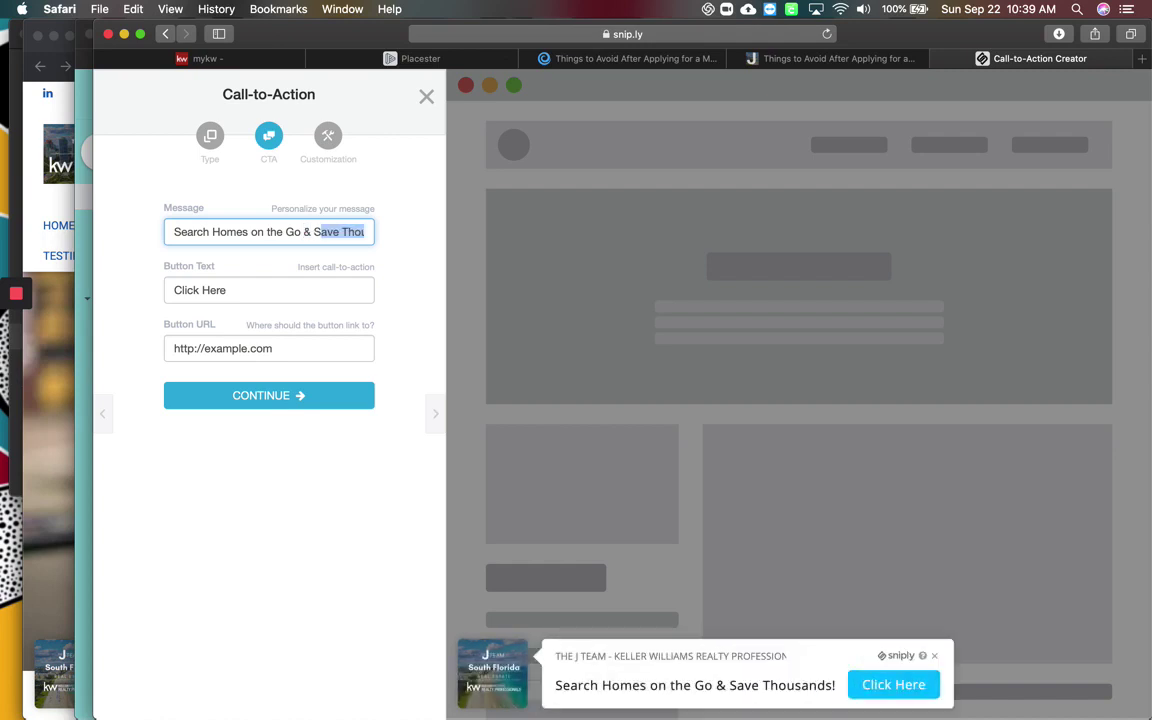
Set the button text to "Download our Free Mobile App".
{"action": "key", "text": "Tab"}
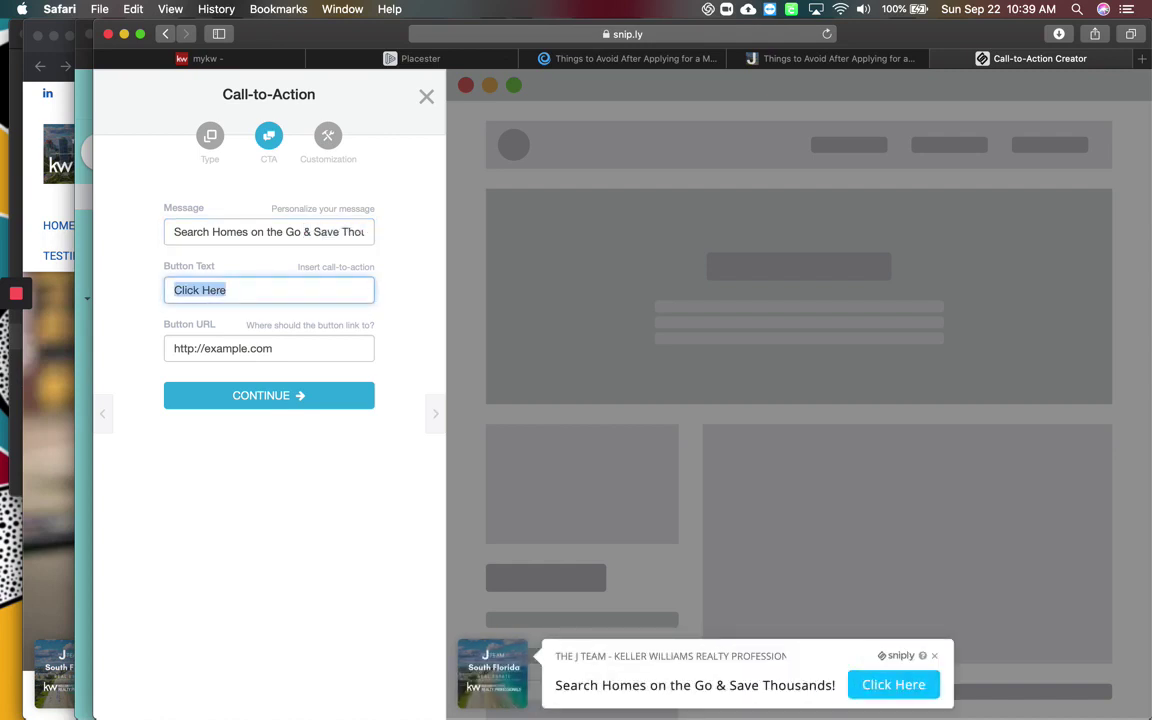
{"action": "type", "text": "Click here to Do"}
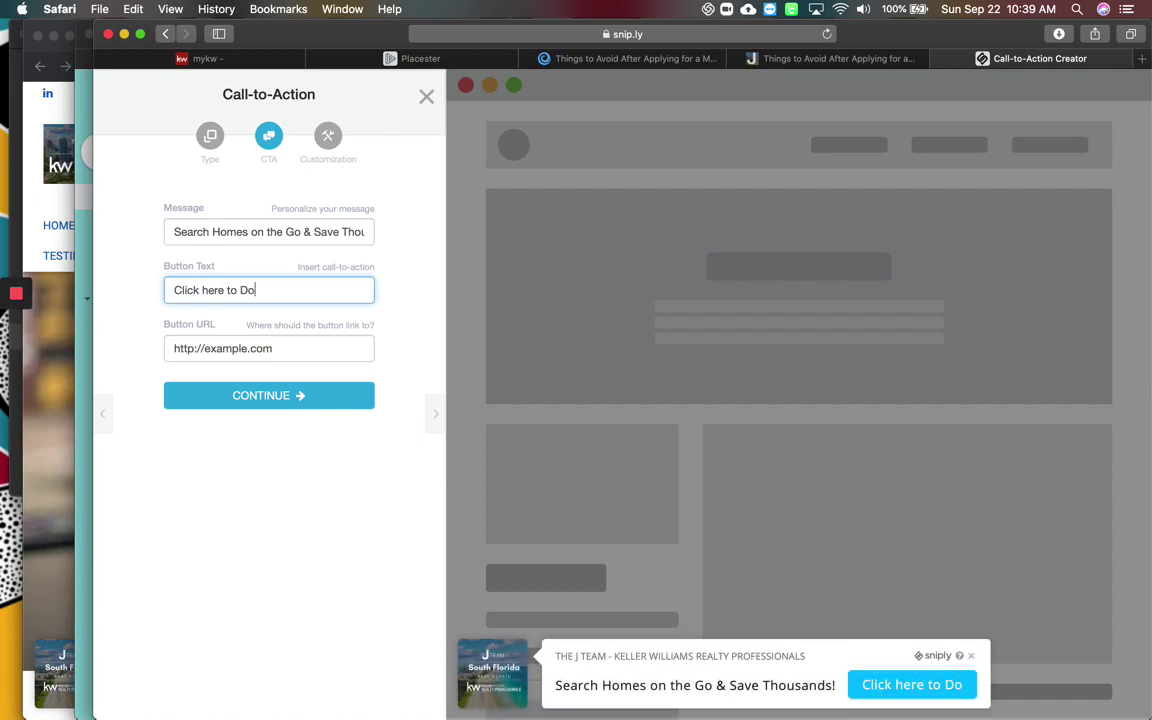
{"action": "type", "text": "wnload"}
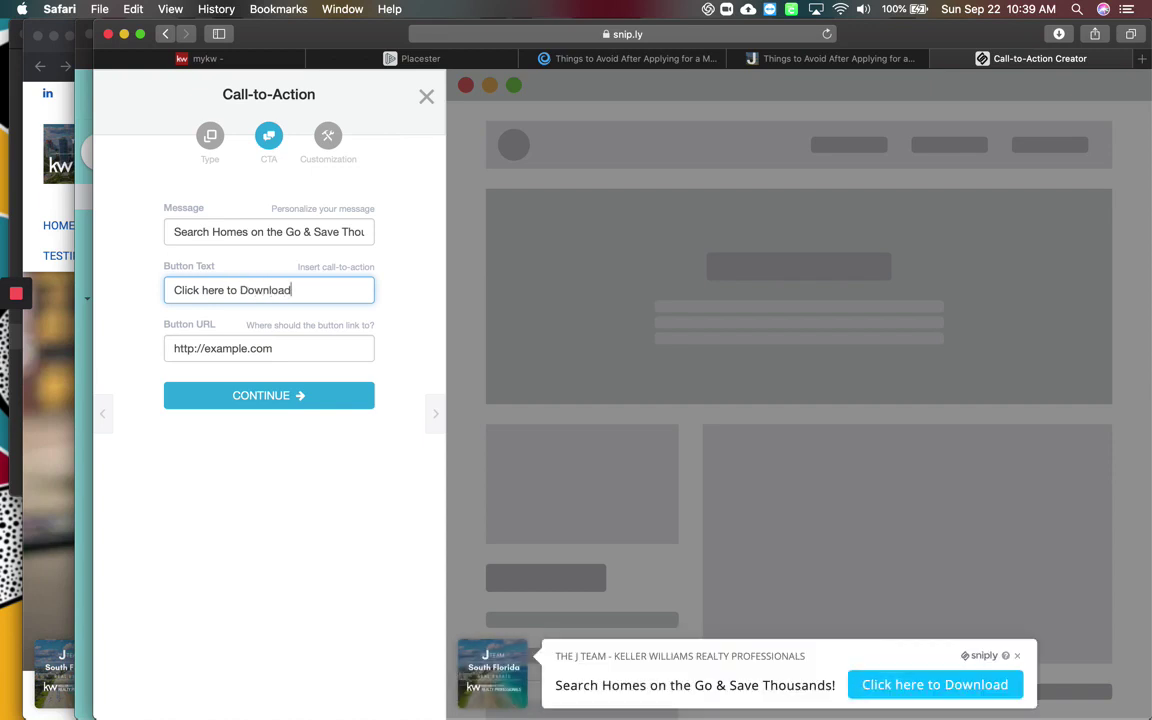
{"action": "left_click_drag", "start_coordinate": [239, 289], "coordinate": [126, 270]}
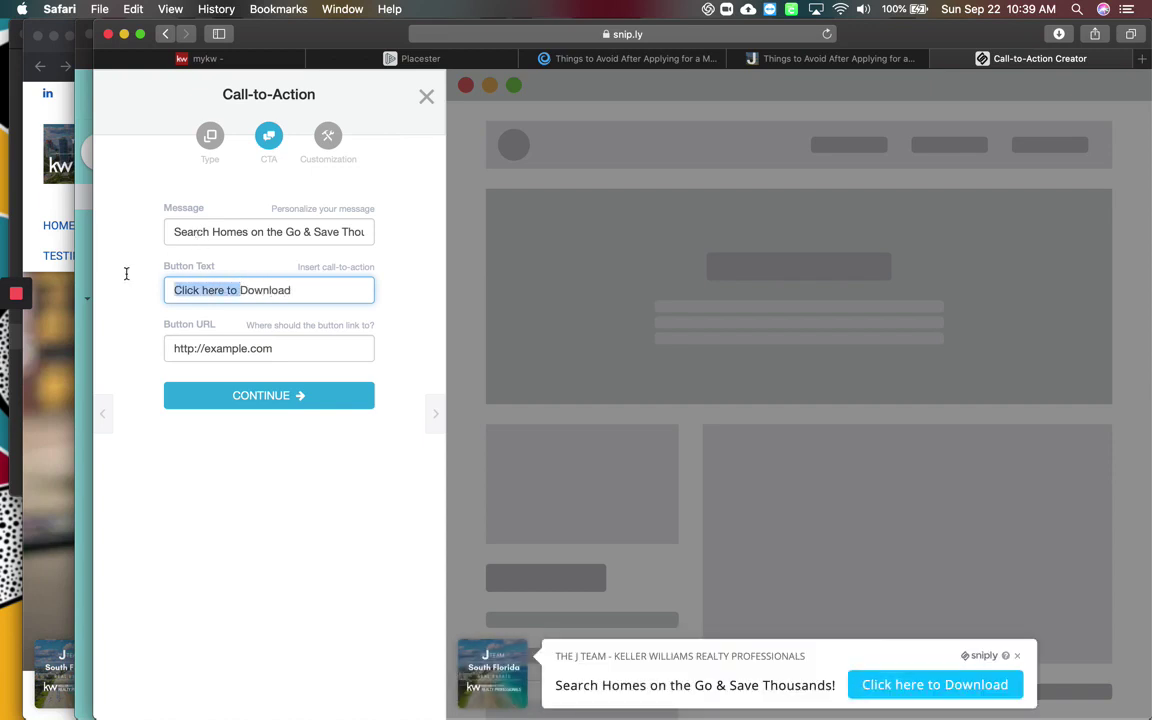
{"action": "key", "text": "BackSpace"}
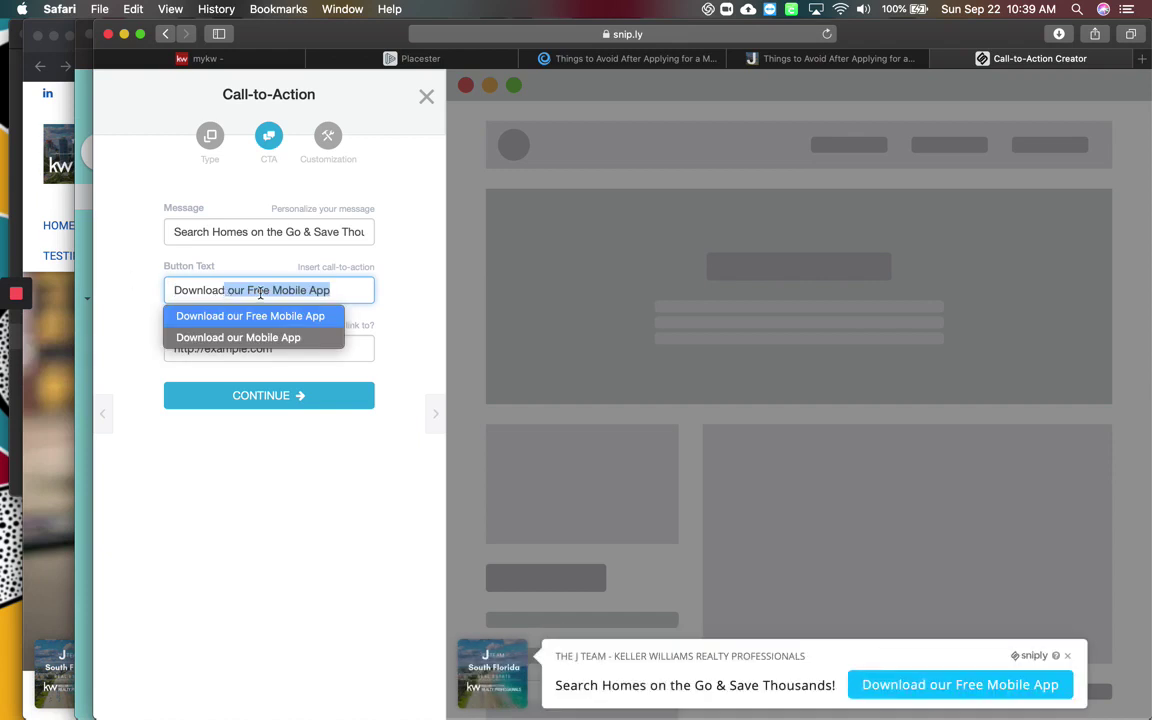
{"action": "left_click", "coordinate": [385, 322]}
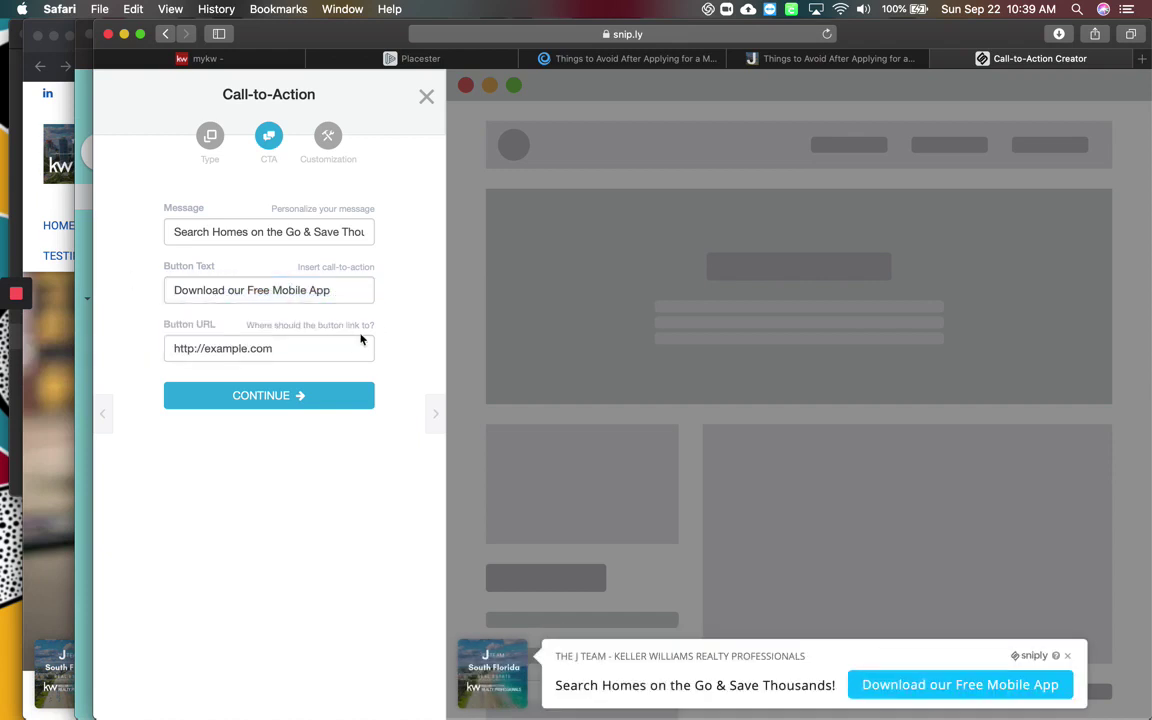
{"action": "left_click", "coordinate": [296, 347]}
{"action": "key", "text": "shift+alt+Left"}
{"action": "key", "text": "shift+alt+Left"}
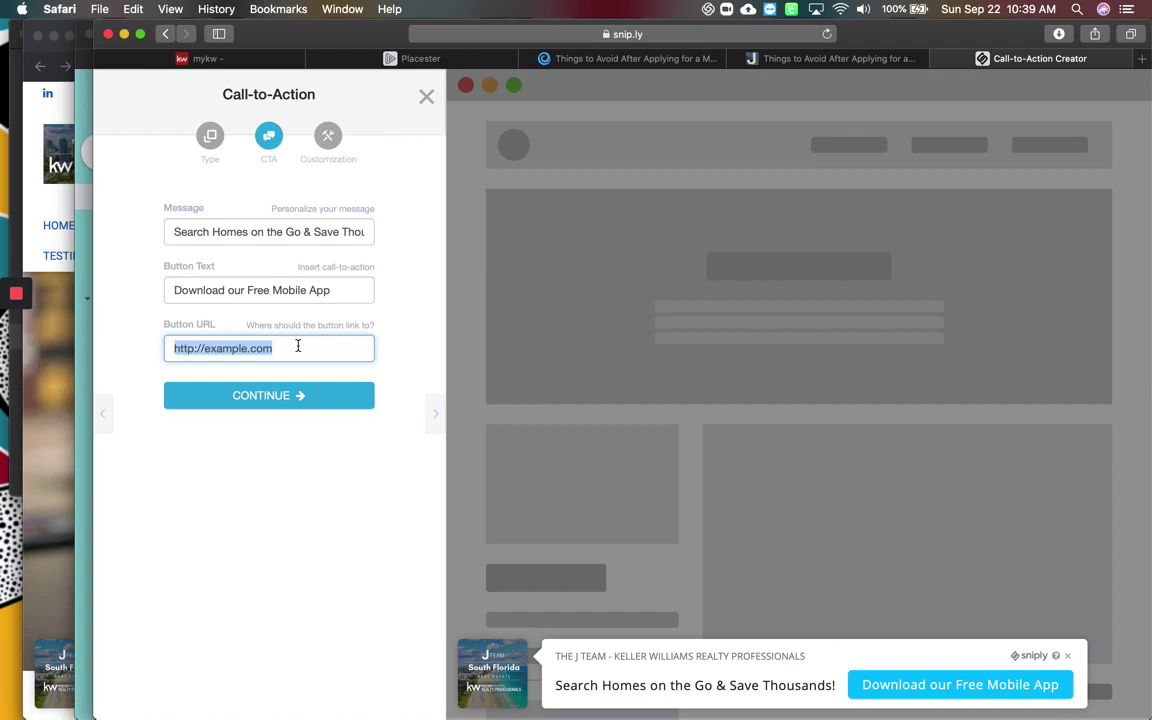
{"action": "left_click", "coordinate": [822, 58]}
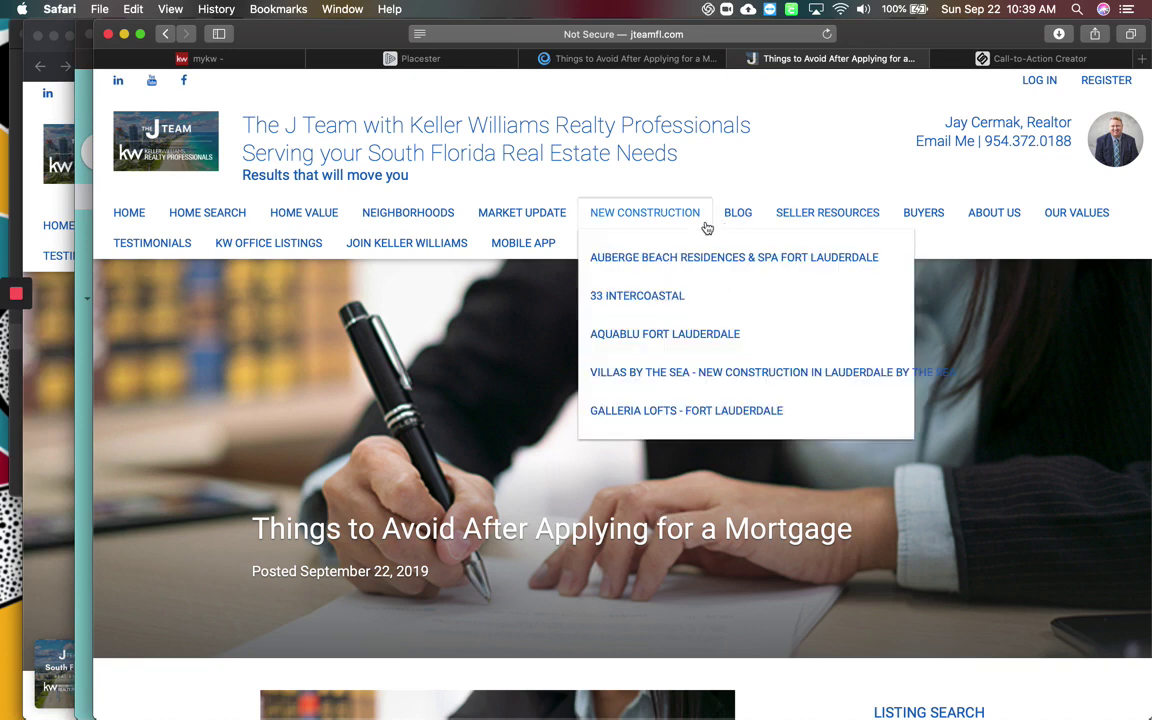
{"action": "right_click", "coordinate": [496, 243]}
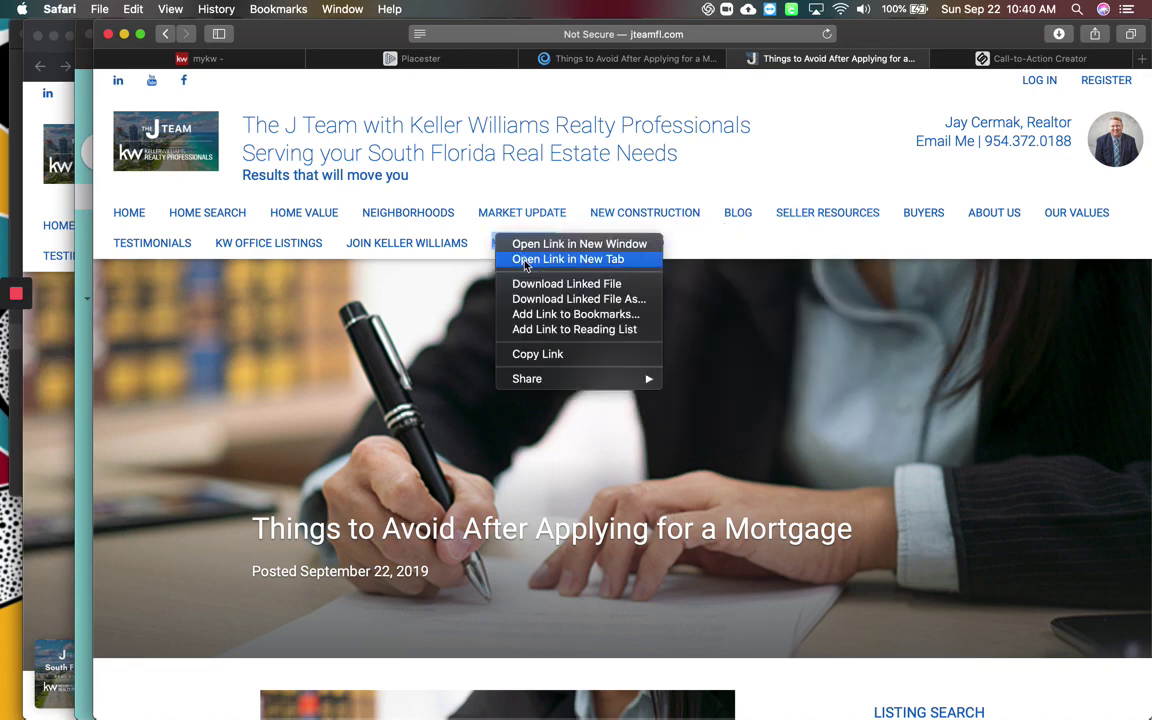
{"action": "left_click", "coordinate": [525, 260]}
{"action": "left_click", "coordinate": [939, 57]}
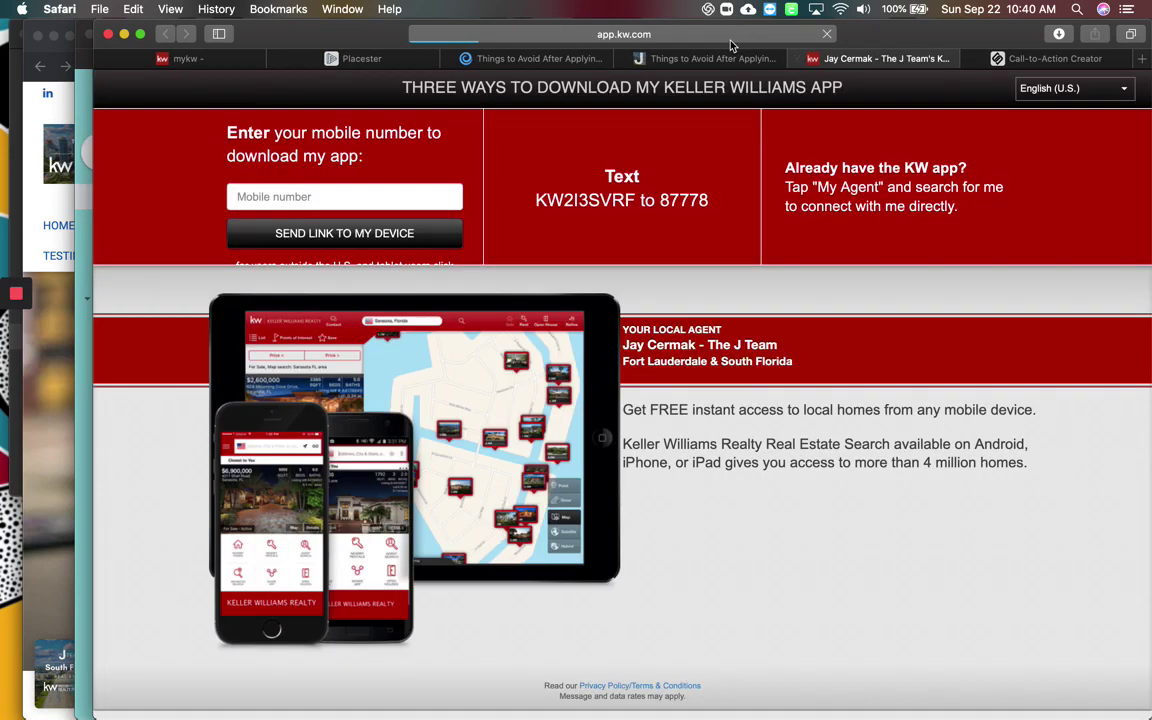
{"action": "left_click", "coordinate": [726, 34]}
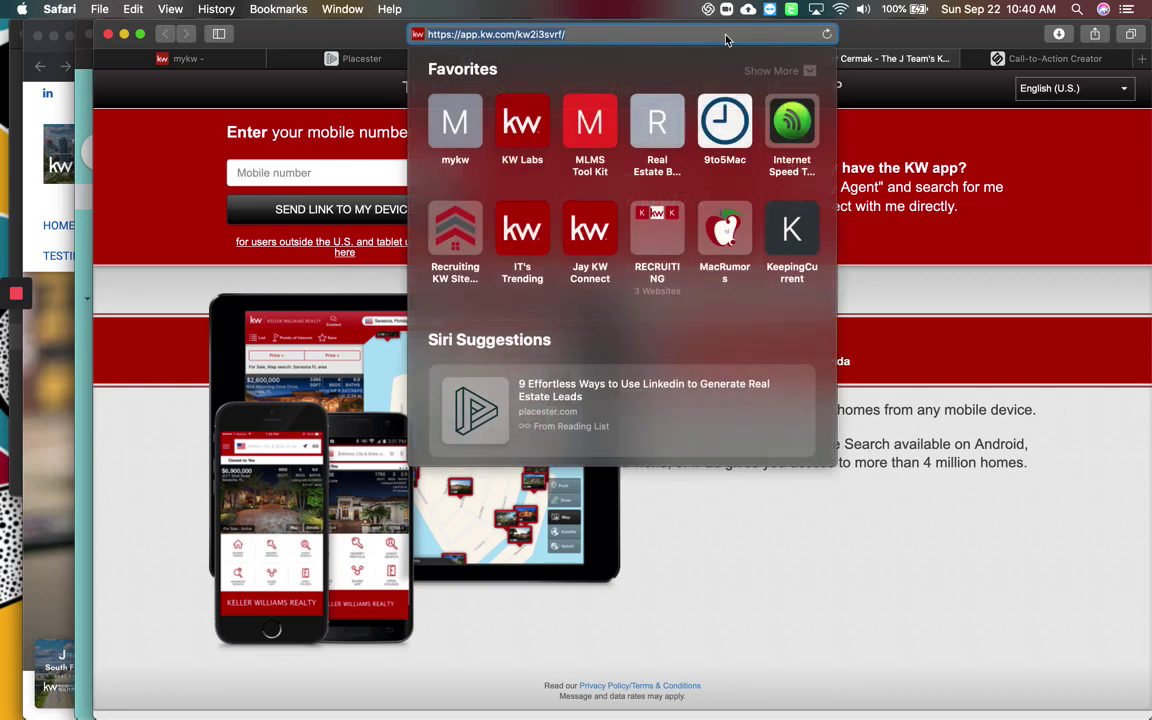
{"action": "left_click", "coordinate": [1030, 58]}
{"action": "key", "text": "super+v"}
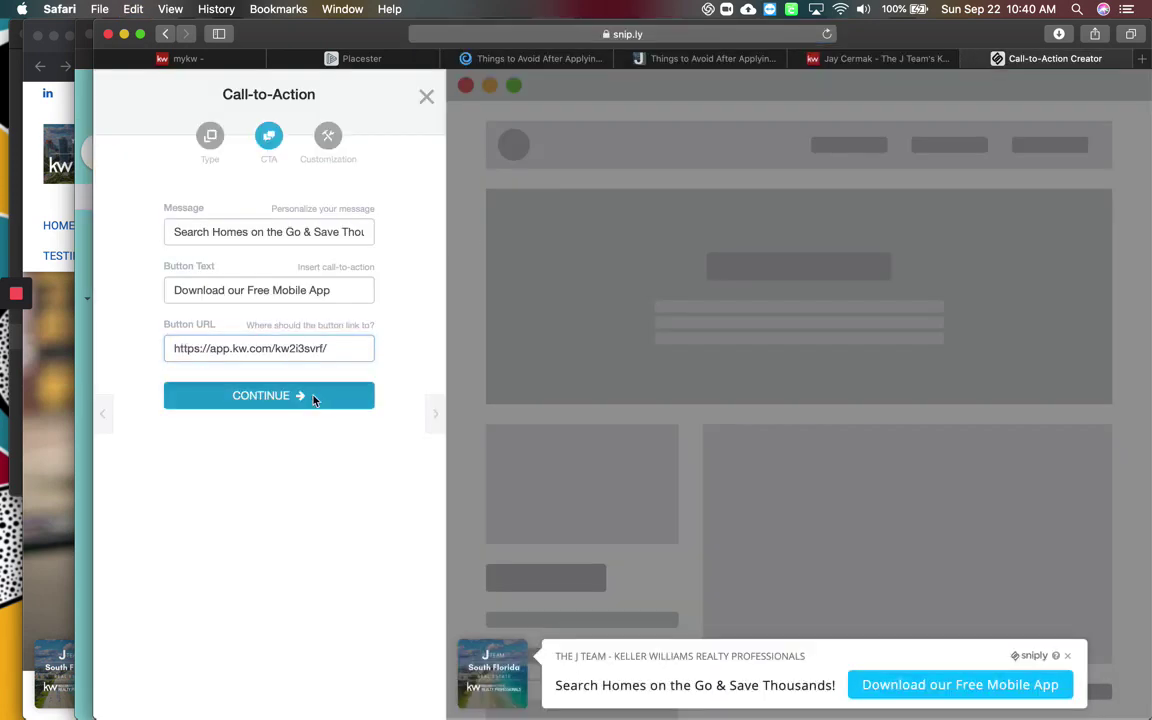
{"action": "left_click", "coordinate": [308, 397]}
Preview the Full Width, Candy and Bean themes for the call-to-action, and set the theme to Candy.
{"action": "left_click", "coordinate": [337, 234]}
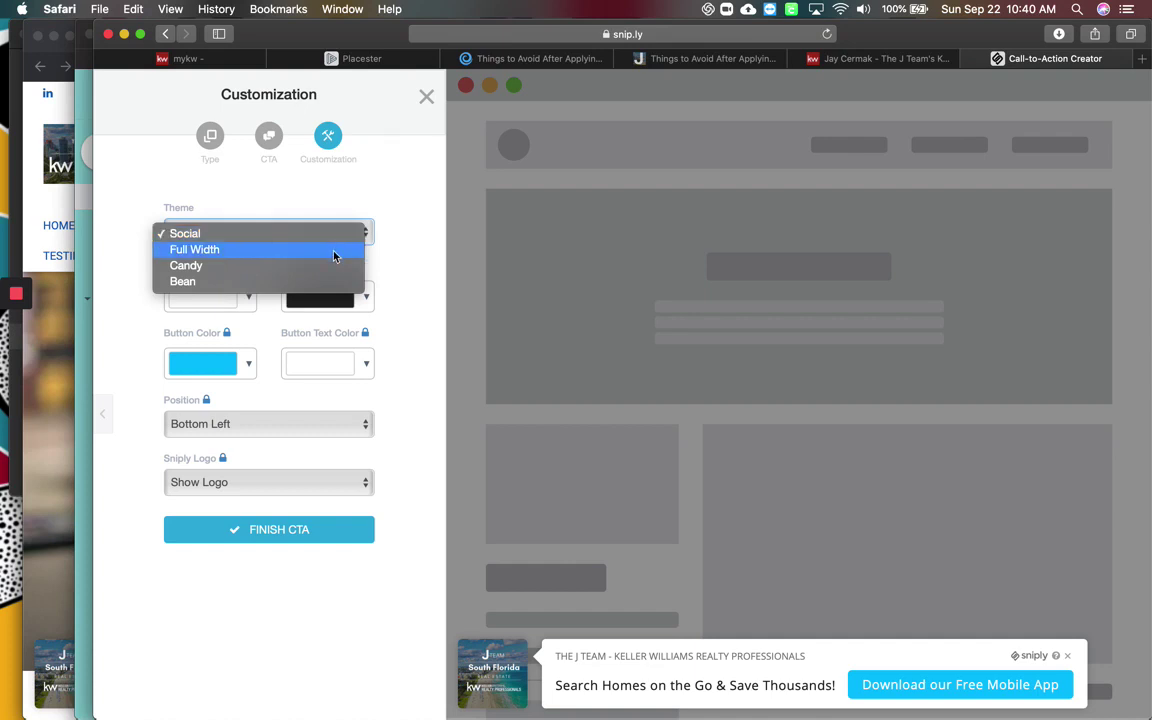
{"action": "left_click", "coordinate": [335, 249]}
{"action": "left_click", "coordinate": [335, 237]}
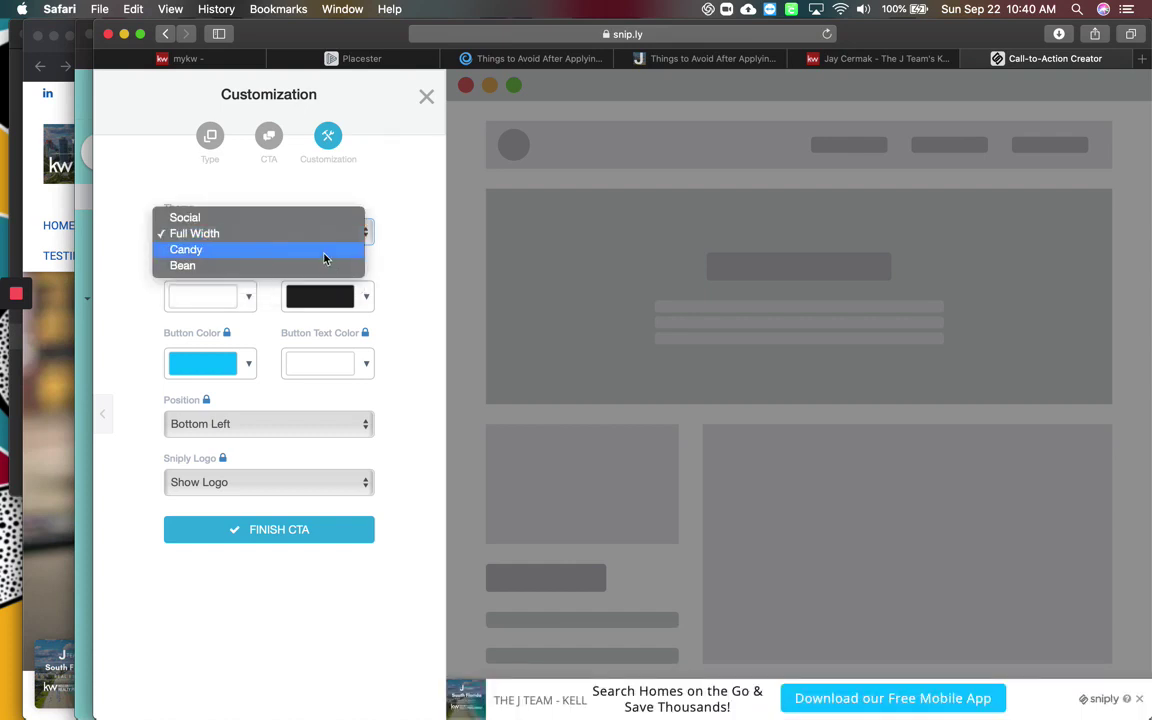
{"action": "left_click", "coordinate": [328, 250]}
{"action": "left_click", "coordinate": [329, 236]}
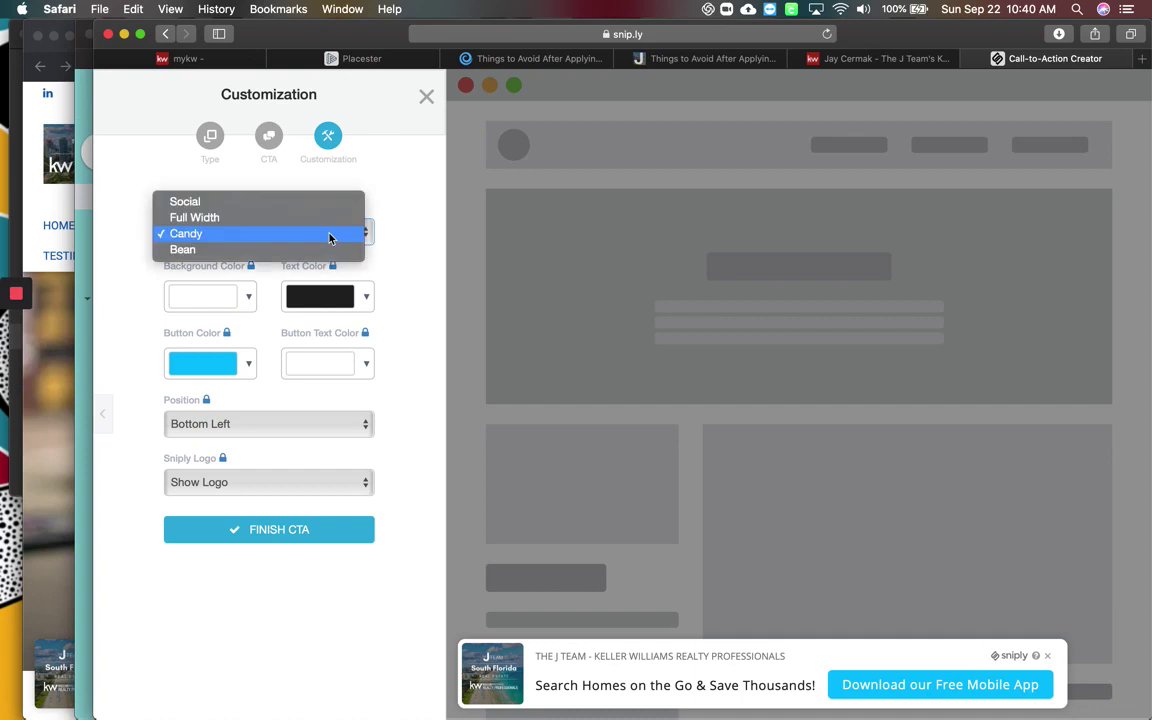
{"action": "left_click", "coordinate": [319, 246]}
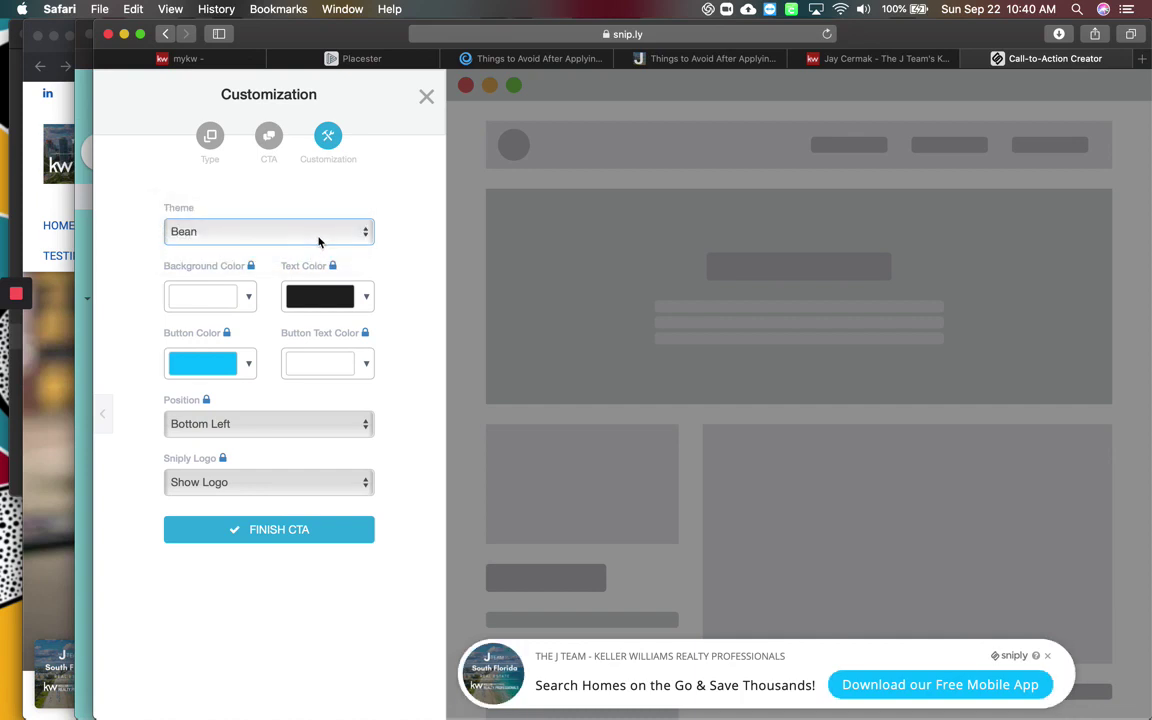
{"action": "left_click", "coordinate": [319, 243]}
{"action": "left_click", "coordinate": [318, 218]}
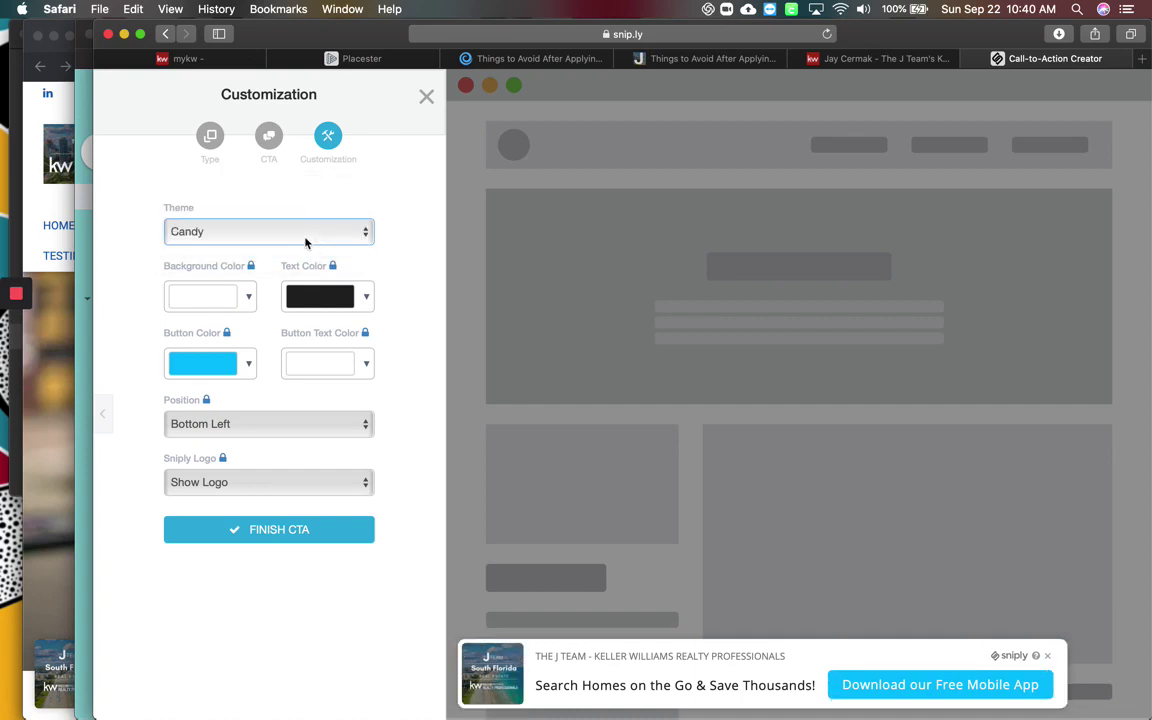
Set the call-to-action theme to Full Width and check whether its background color can be customized.
{"action": "left_click", "coordinate": [307, 237]}
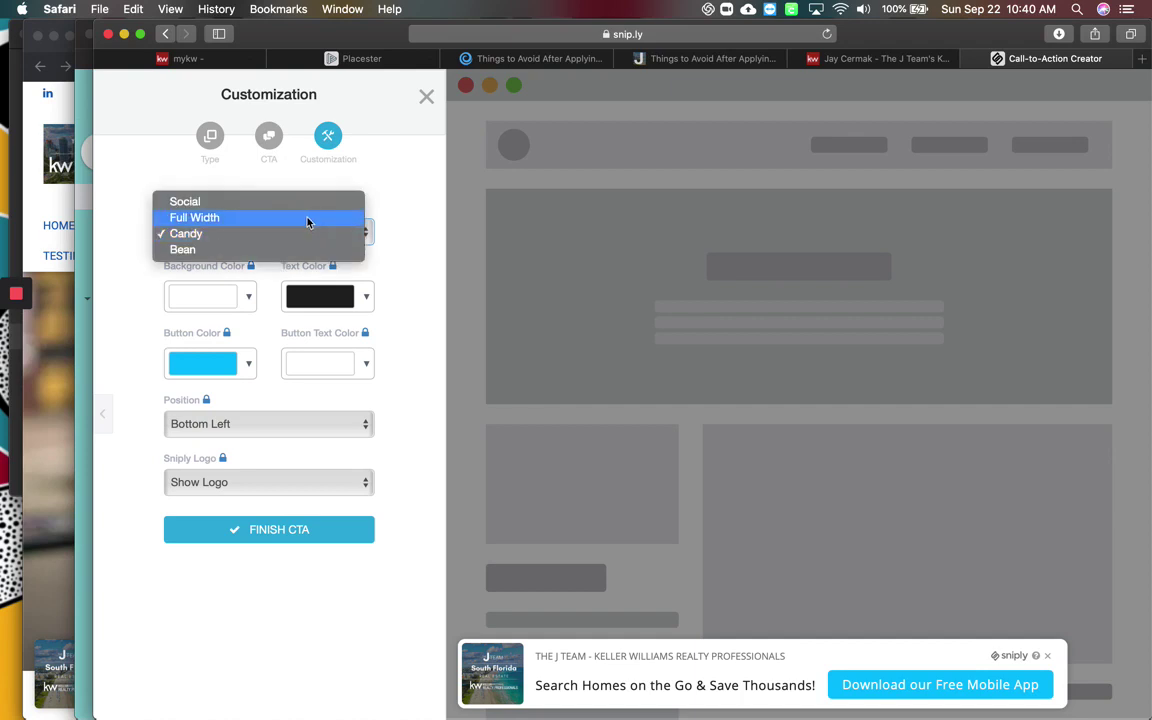
{"action": "left_click", "coordinate": [308, 221]}
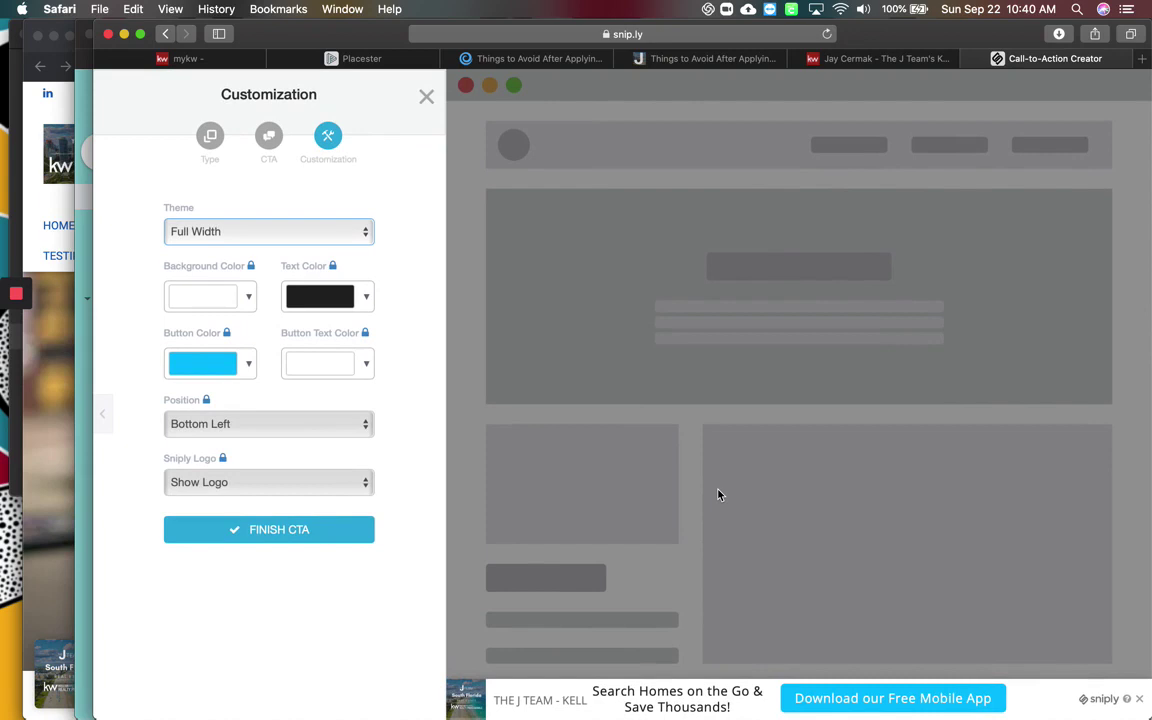
{"action": "left_click", "coordinate": [212, 280]}
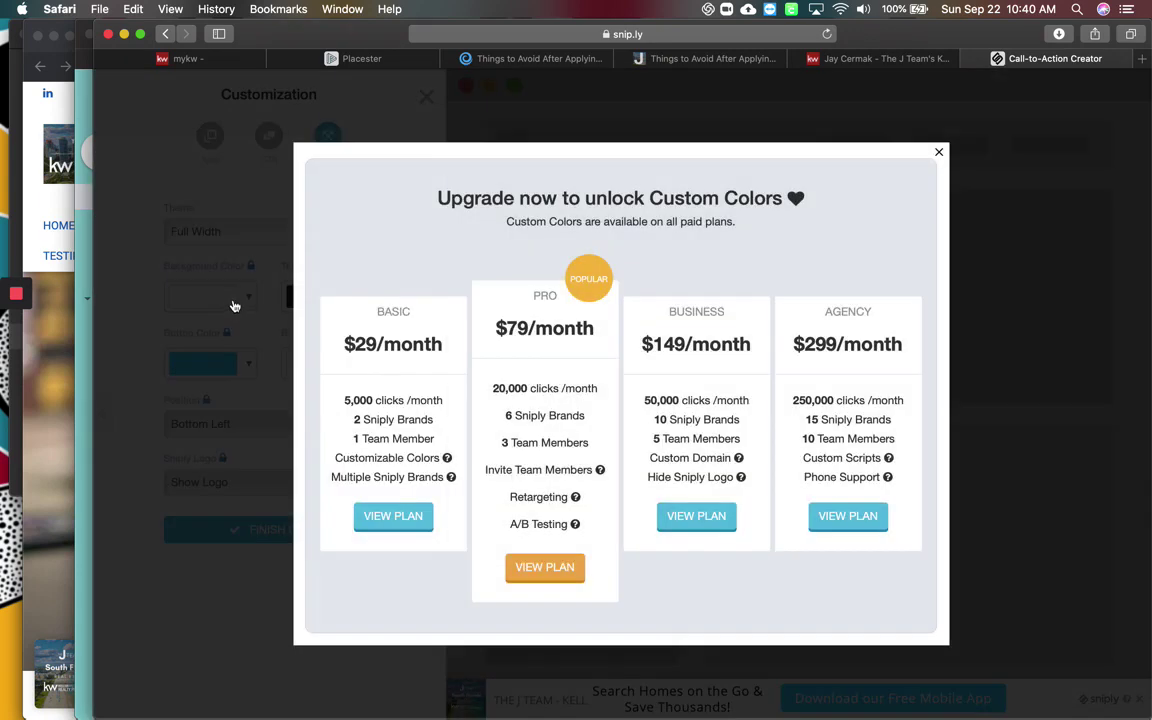
{"action": "left_click", "coordinate": [938, 152]}
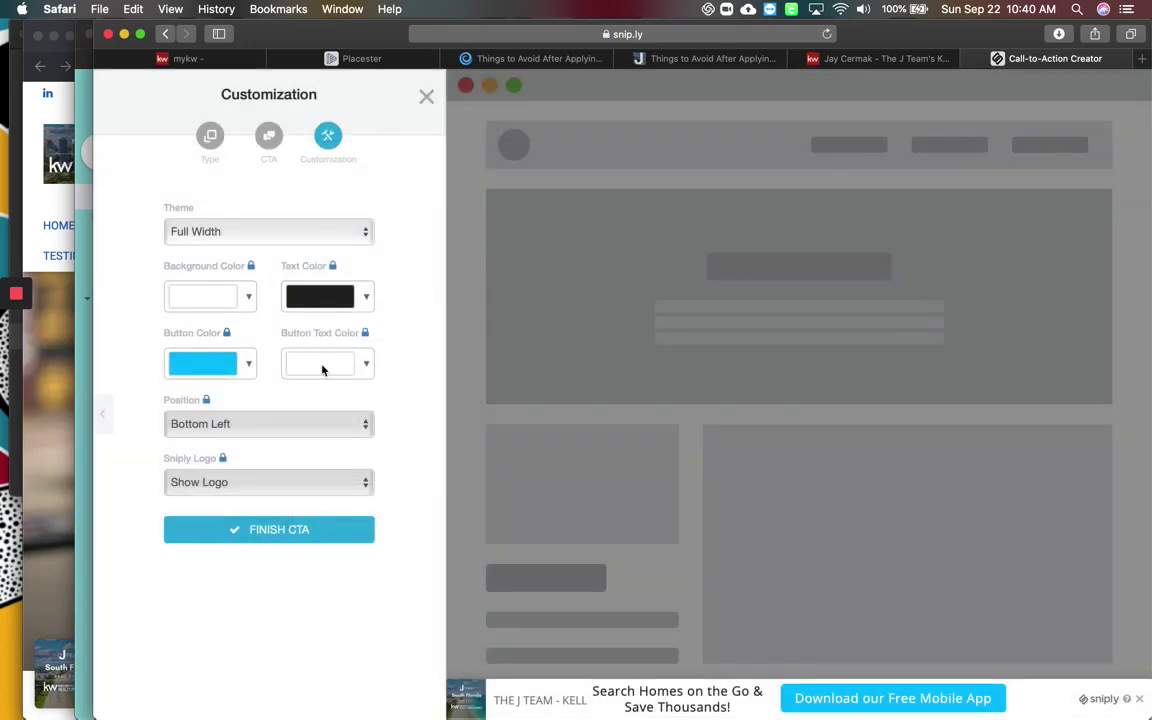
Finish the call-to-action and open its management page to review its variations and snips.
{"action": "left_click", "coordinate": [285, 538]}
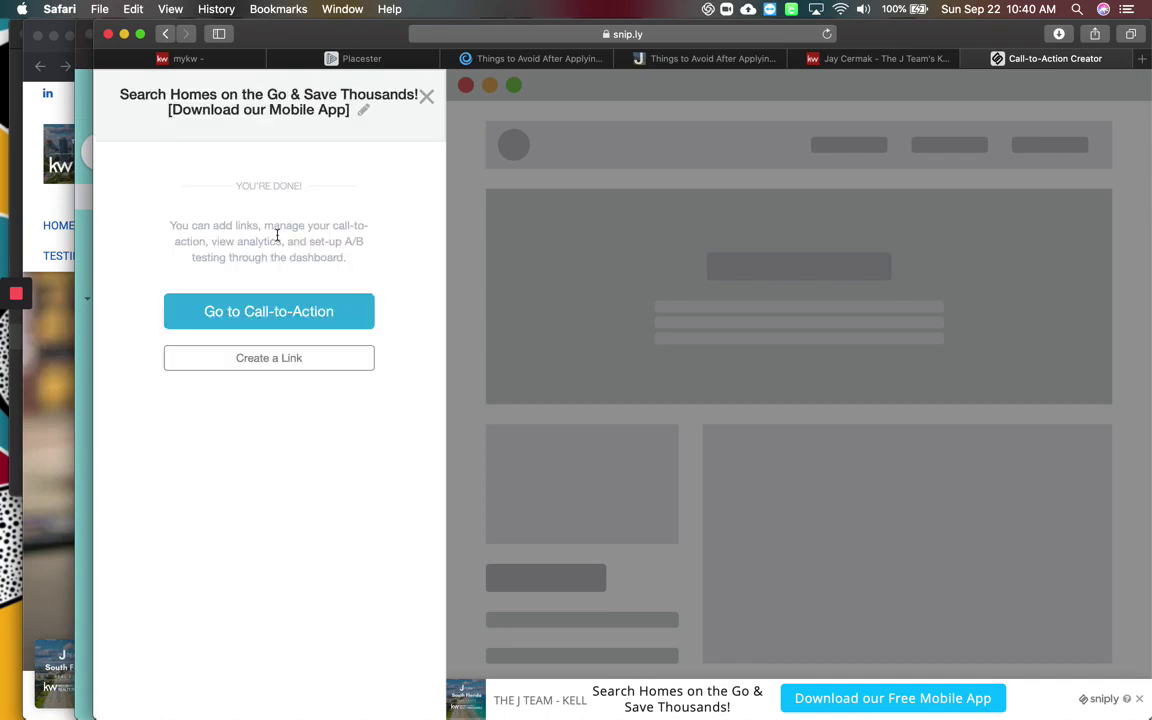
{"action": "left_click", "coordinate": [277, 314]}
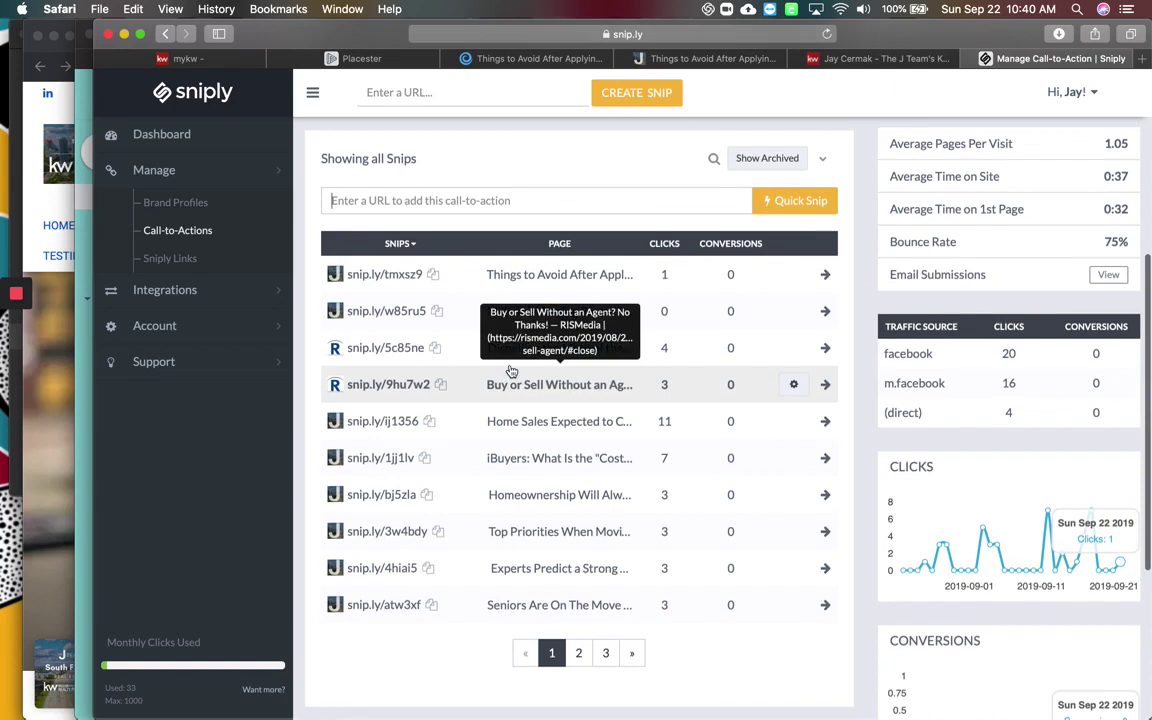
{"action": "scroll", "coordinate": [585, 378], "scroll_direction": "up", "scroll_amount": 3}
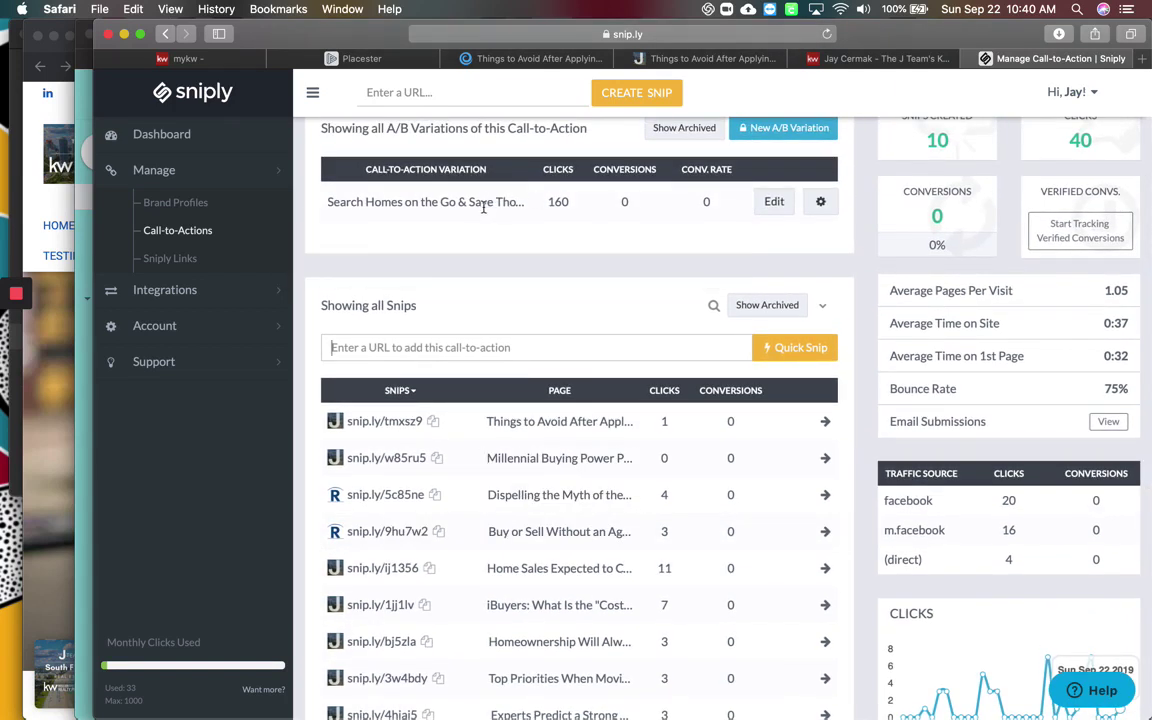
{"action": "mouse_move", "coordinate": [423, 197]}
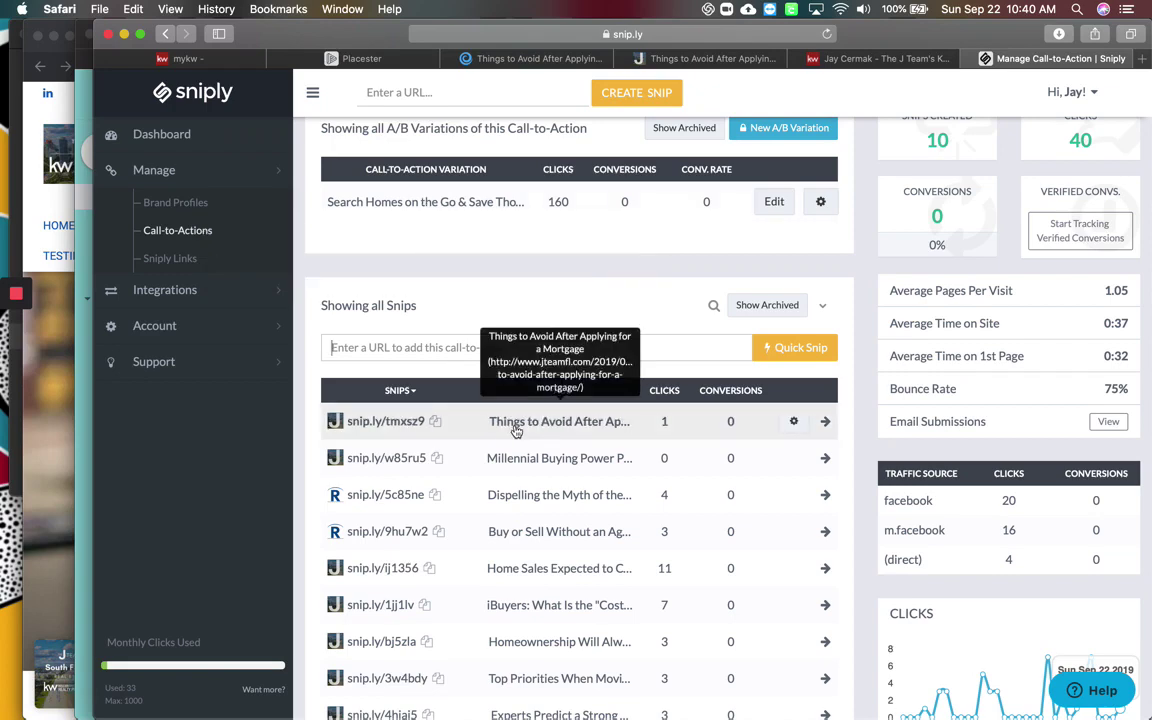
{"action": "scroll", "coordinate": [608, 316], "scroll_direction": "up", "scroll_amount": 5}
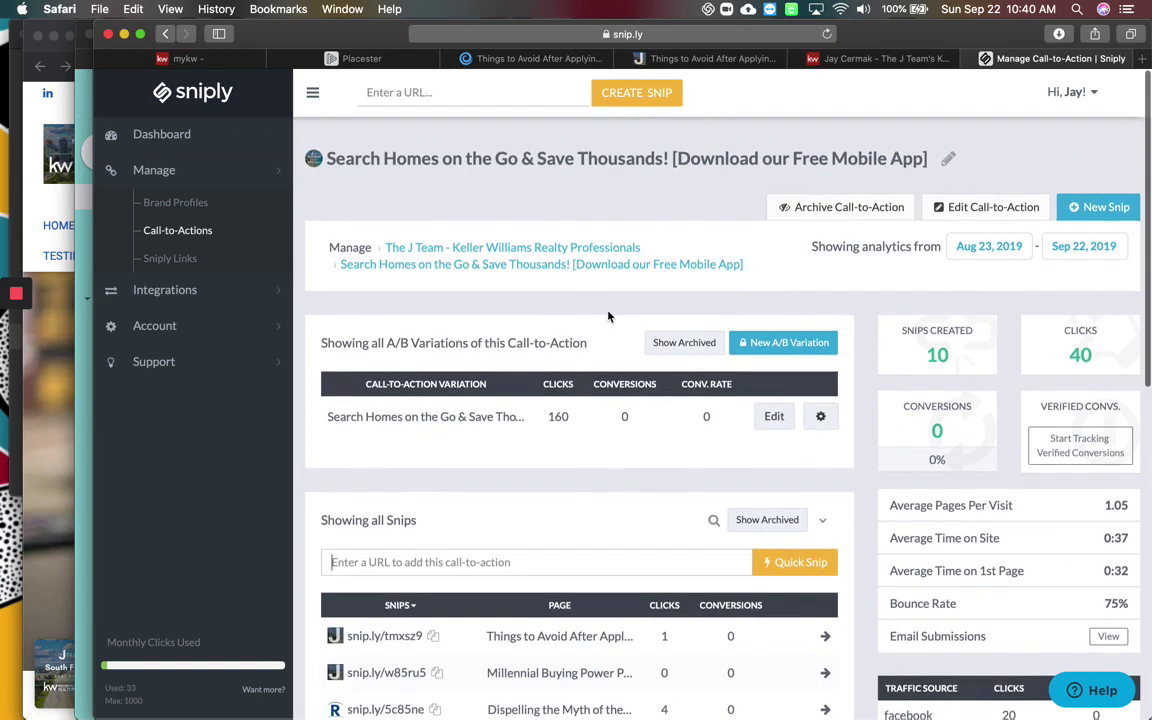
Copy the address of the jteamfl.com blog post "Things to Avoid After Applying for a Mortgage".
{"action": "left_click", "coordinate": [478, 96]}
{"action": "left_click", "coordinate": [649, 59]}
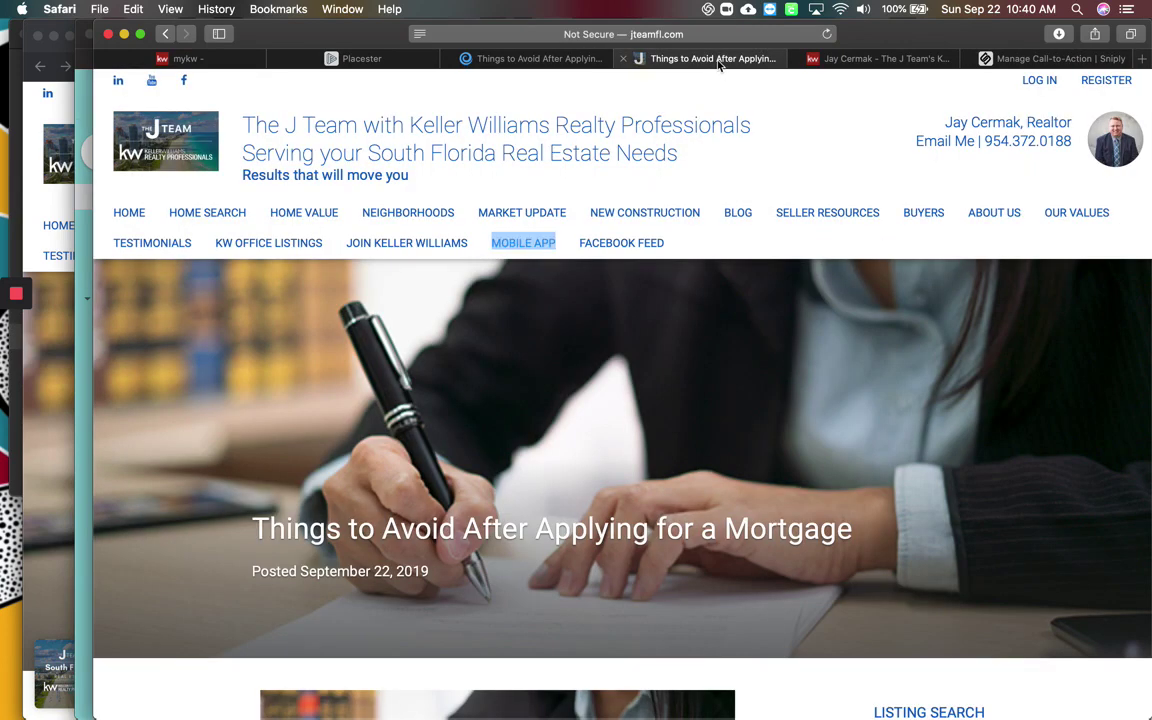
{"action": "left_click", "coordinate": [772, 249]}
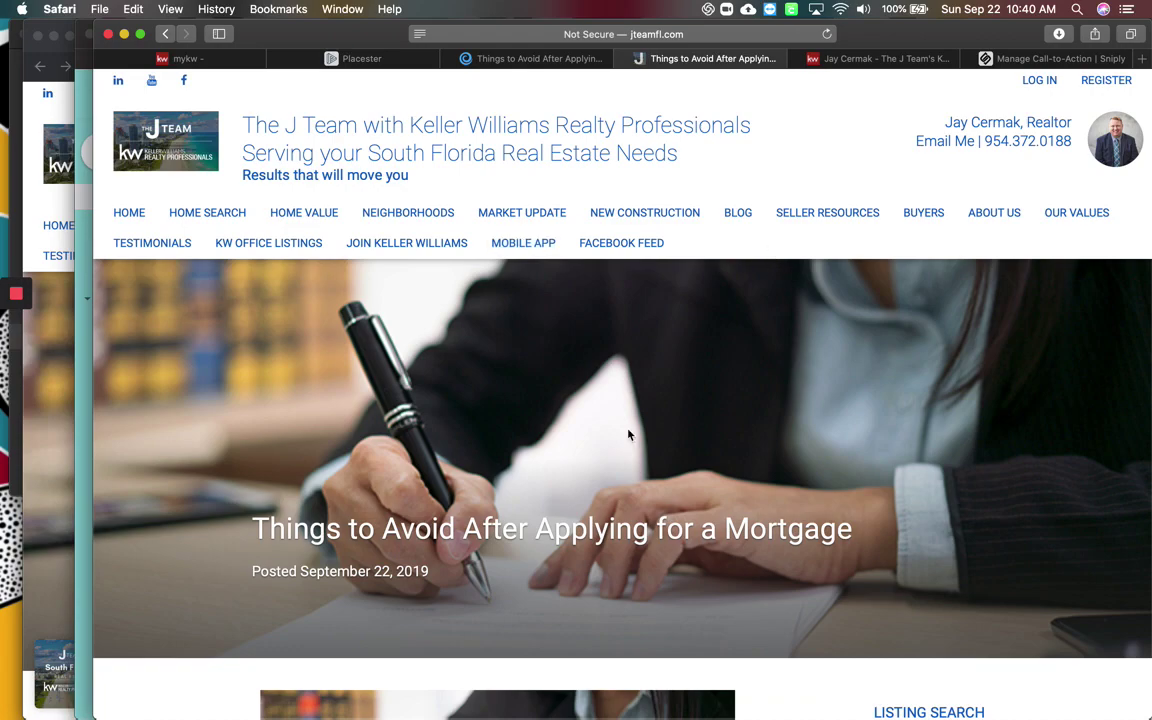
{"action": "scroll", "coordinate": [628, 434], "scroll_direction": "down", "scroll_amount": 20}
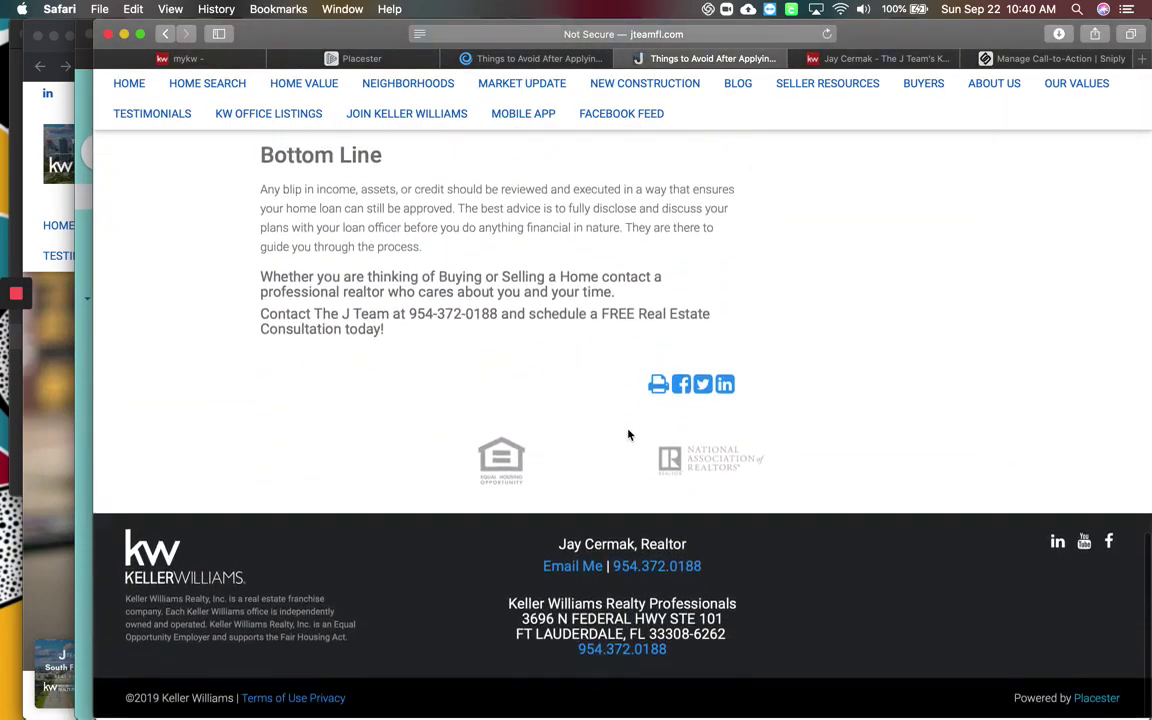
{"action": "scroll", "coordinate": [628, 434], "scroll_direction": "up", "scroll_amount": 20}
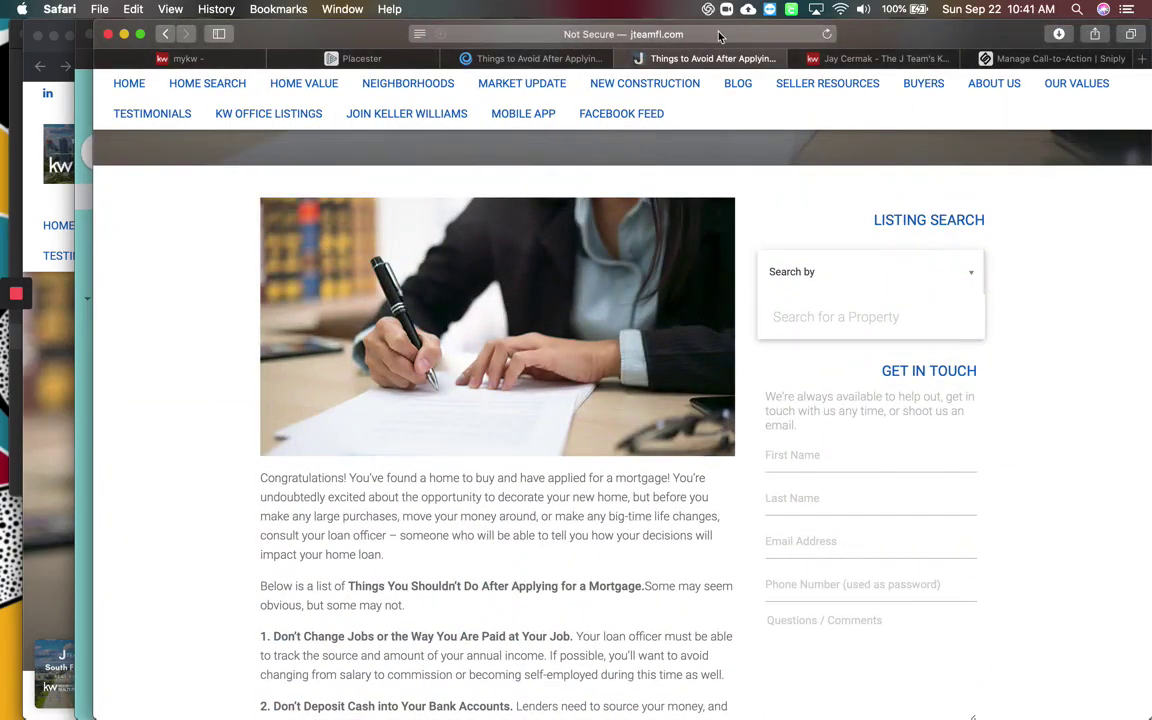
{"action": "left_click", "coordinate": [718, 36]}
{"action": "key", "text": "super+c"}
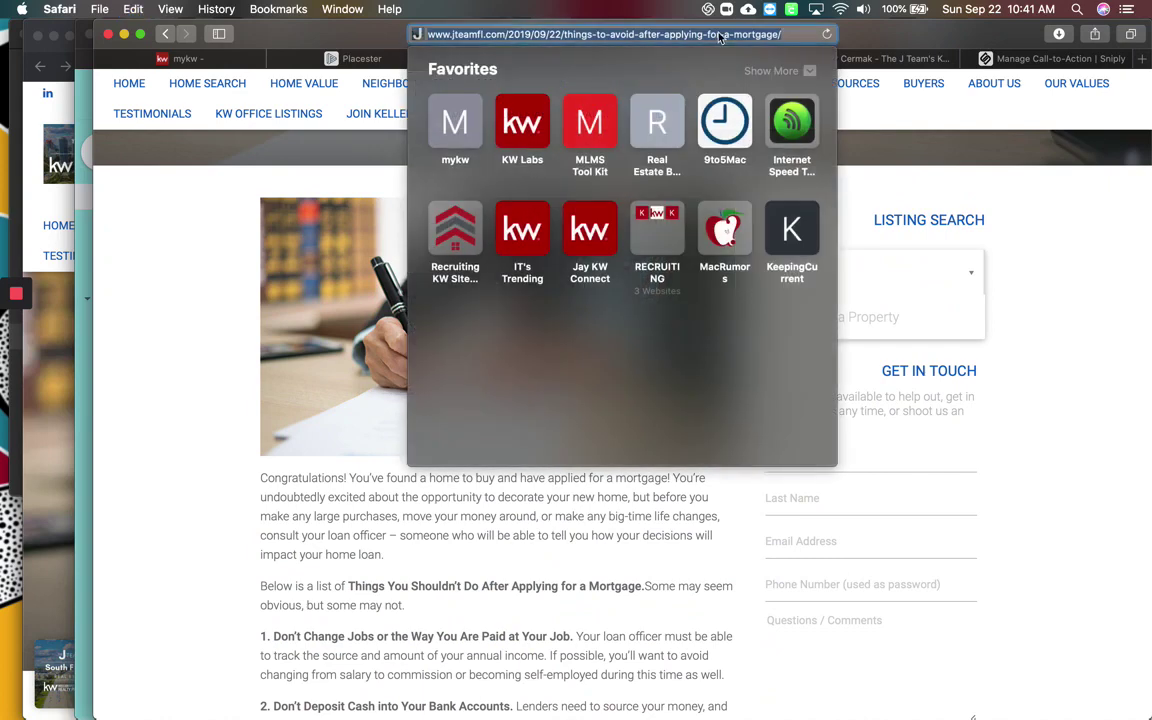
Create a snip from the copied blog post address with the "Search Homes on the Go & Save Thousands!" call-to-action.
{"action": "left_click", "coordinate": [1050, 58]}
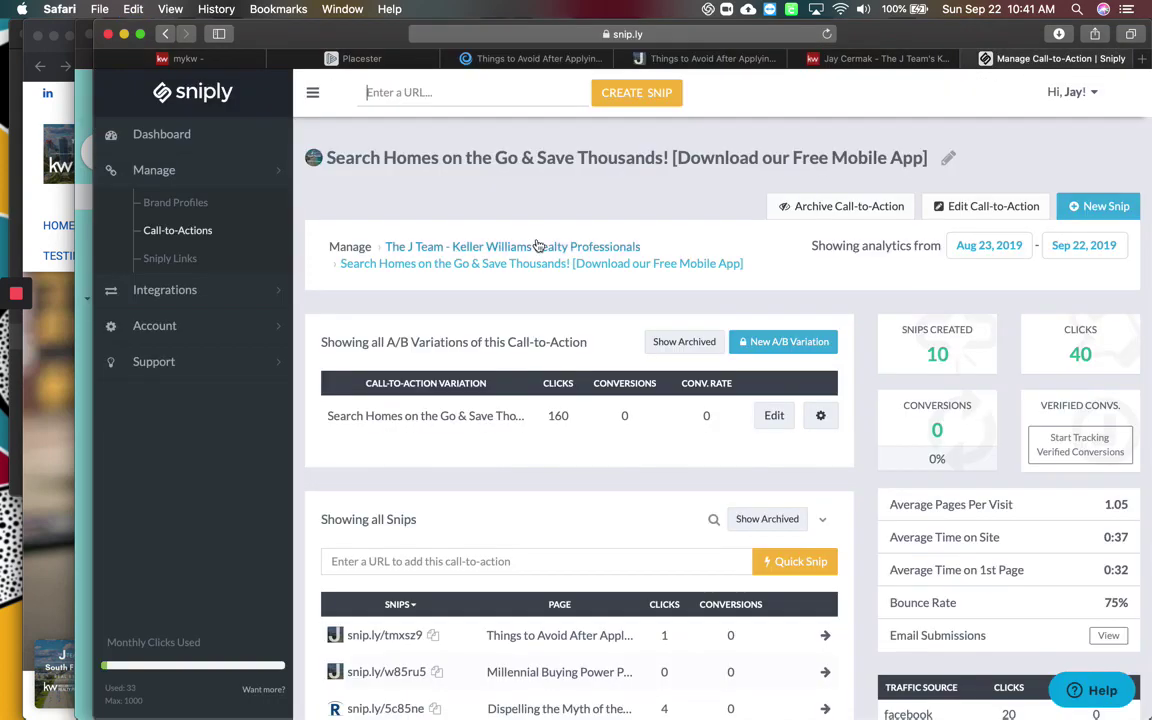
{"action": "left_click", "coordinate": [482, 92]}
{"action": "key", "text": "super+v"}
{"action": "left_click", "coordinate": [620, 92]}
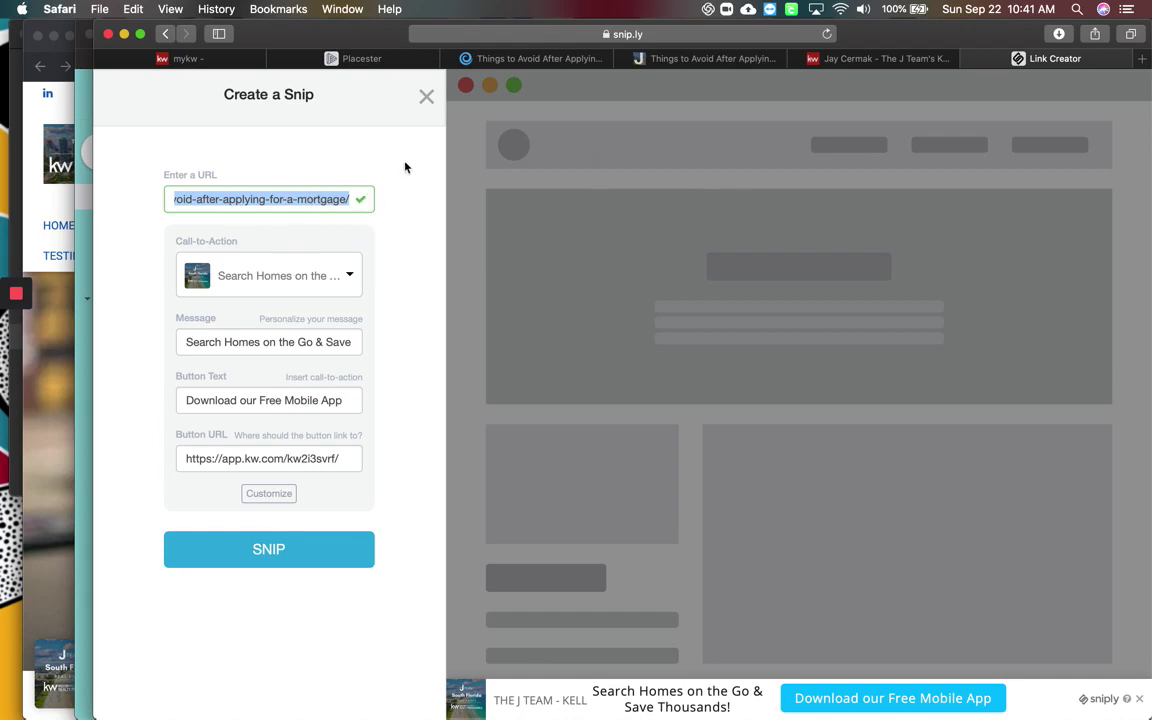
{"action": "left_click", "coordinate": [309, 286]}
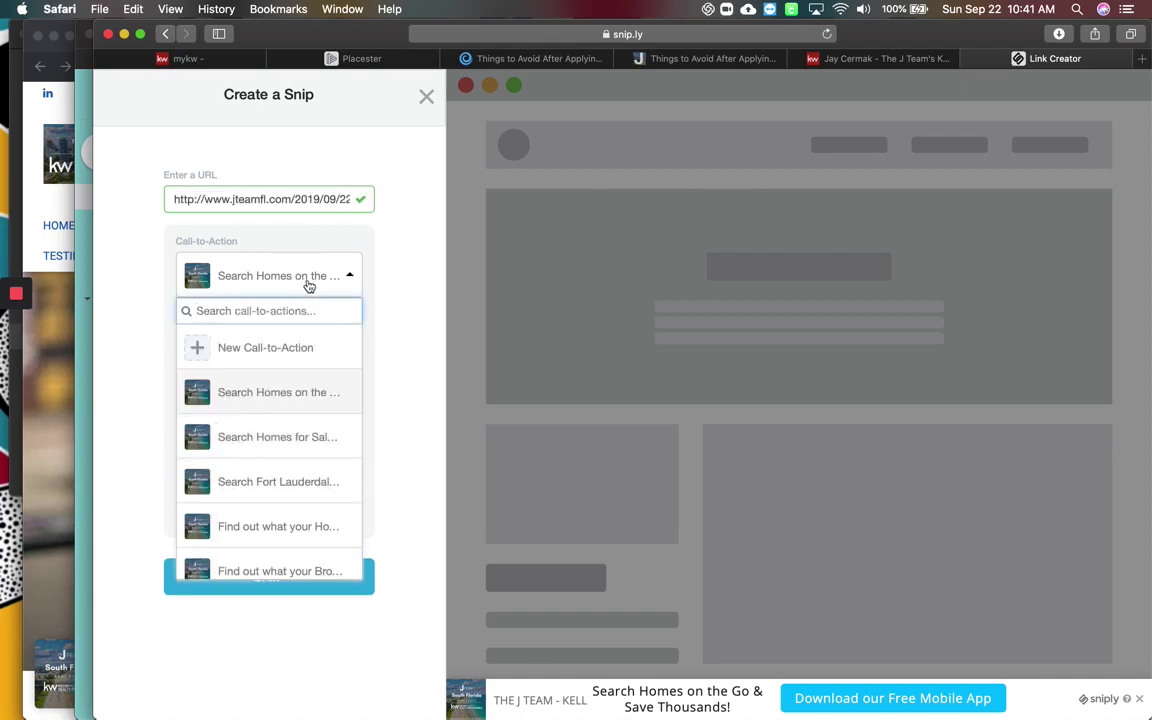
{"action": "left_click", "coordinate": [308, 264]}
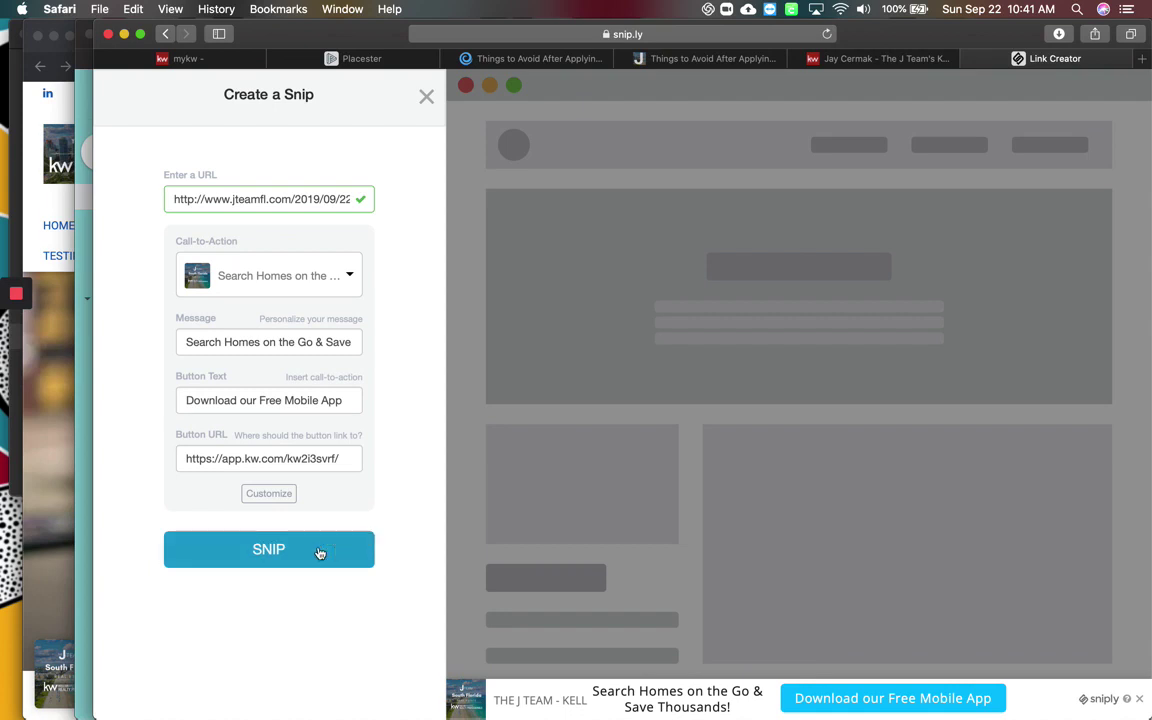
{"action": "left_click", "coordinate": [309, 549]}
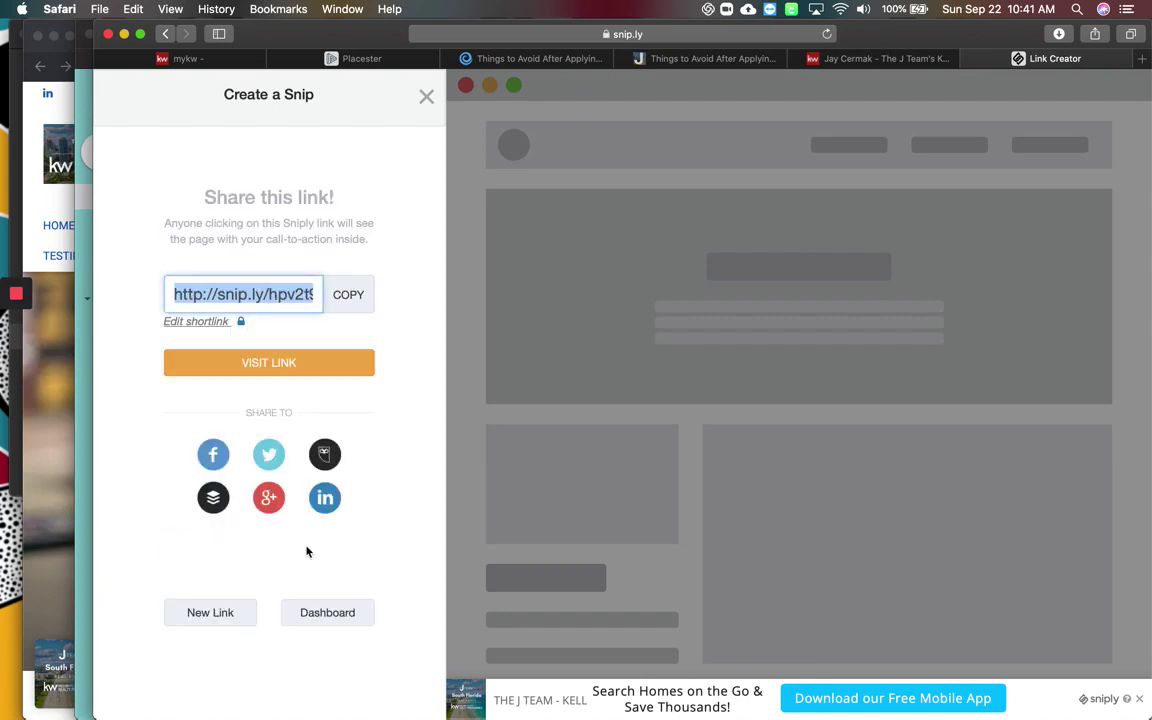
Copy the new snip link, open it in a new tab, and check the call-to-action banner throughout the article.
{"action": "left_click", "coordinate": [352, 294]}
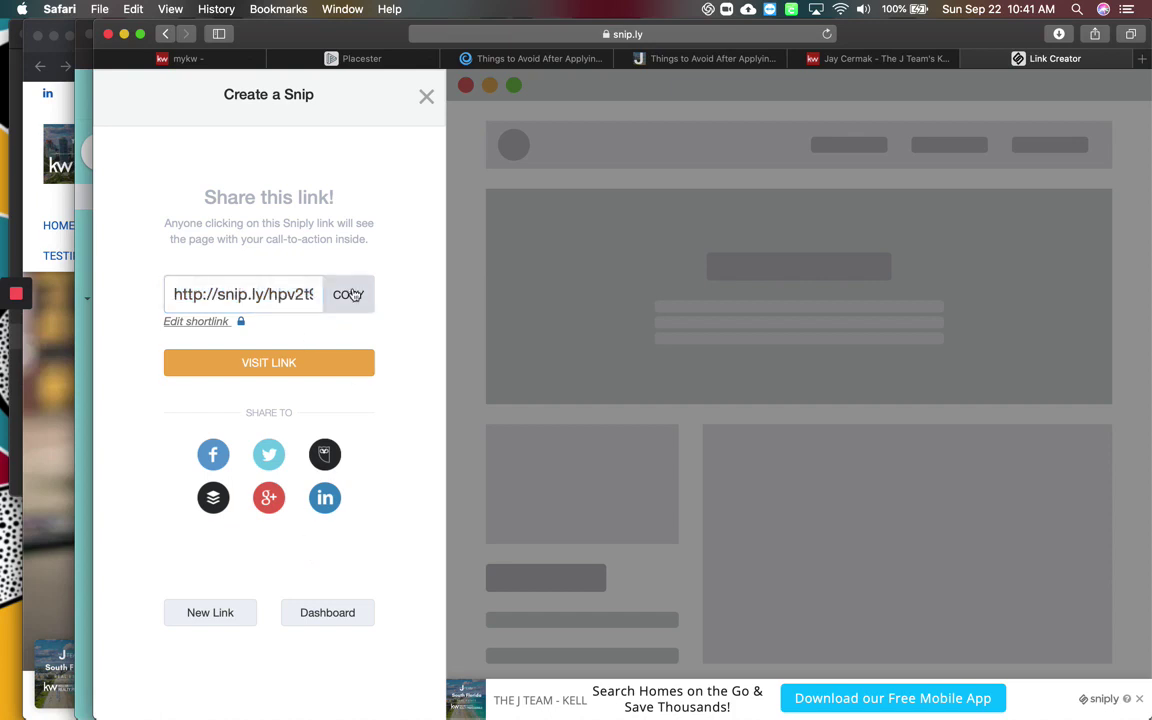
{"action": "left_click", "coordinate": [1143, 61]}
{"action": "key", "text": "super+v"}
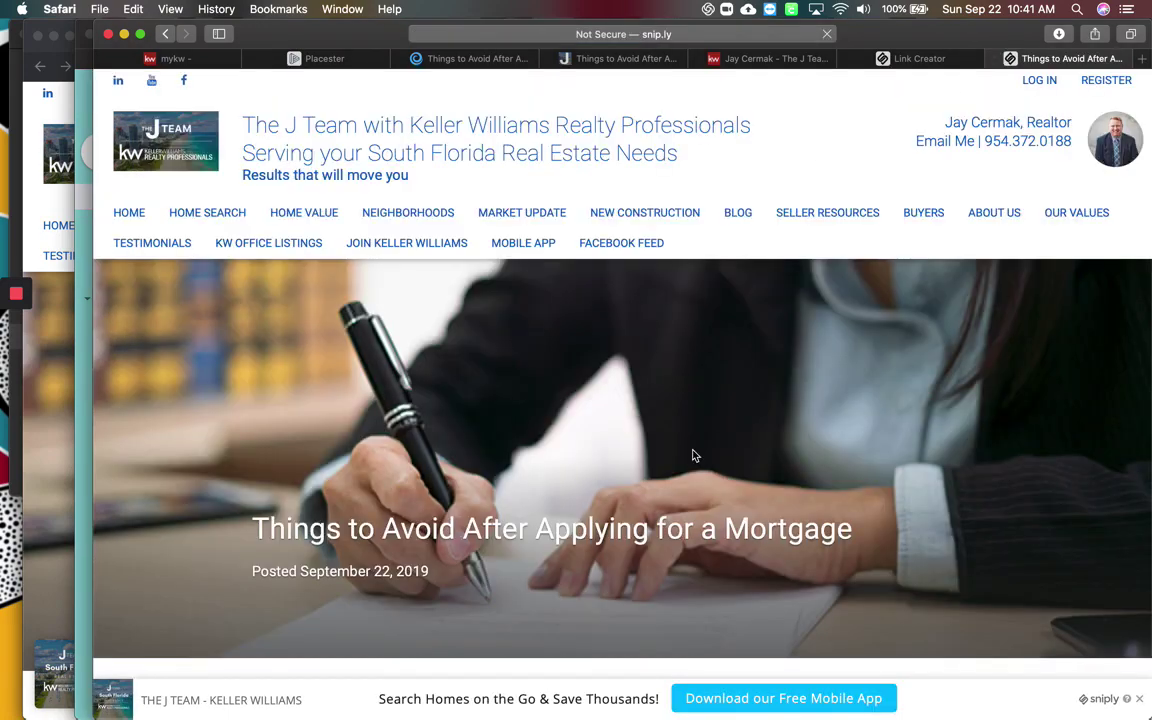
{"action": "scroll", "coordinate": [693, 455], "scroll_direction": "down", "scroll_amount": 3}
{"action": "scroll", "coordinate": [693, 455], "scroll_direction": "down", "scroll_amount": 15}
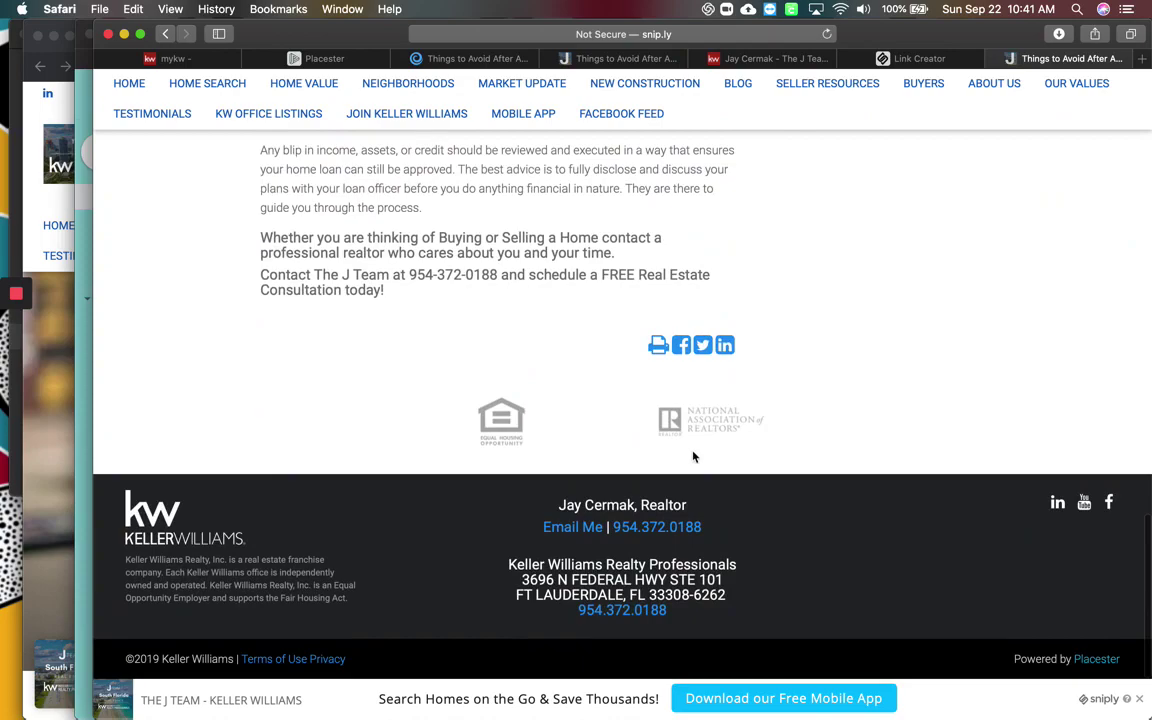
{"action": "scroll", "coordinate": [693, 455], "scroll_direction": "up", "scroll_amount": 12}
{"action": "scroll", "coordinate": [692, 455], "scroll_direction": "up", "scroll_amount": 5}
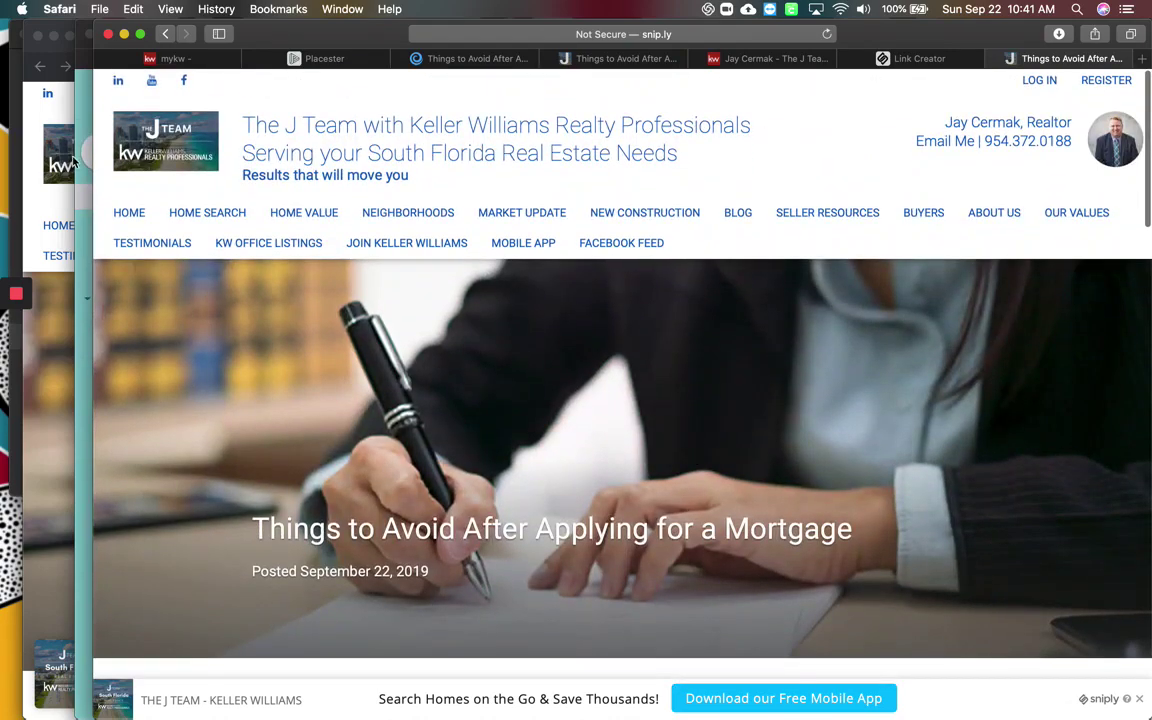
Narrow the browser window to about mobile width to check the banner's responsive layout, and widen the window again.
{"action": "left_click_drag", "start_coordinate": [97, 147], "coordinate": [908, 141]}
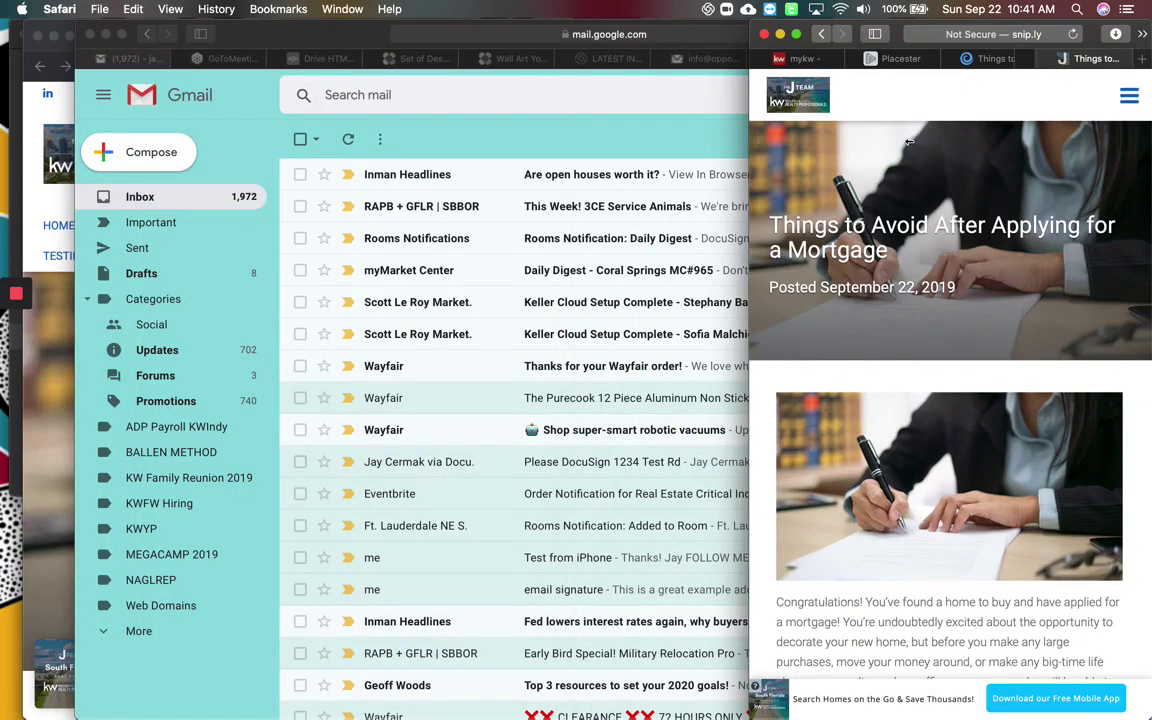
{"action": "scroll", "coordinate": [998, 193], "scroll_direction": "down", "scroll_amount": 5}
{"action": "scroll", "coordinate": [1000, 220], "scroll_direction": "up", "scroll_amount": 5}
{"action": "scroll", "coordinate": [1040, 280], "scroll_direction": "down", "scroll_amount": 15}
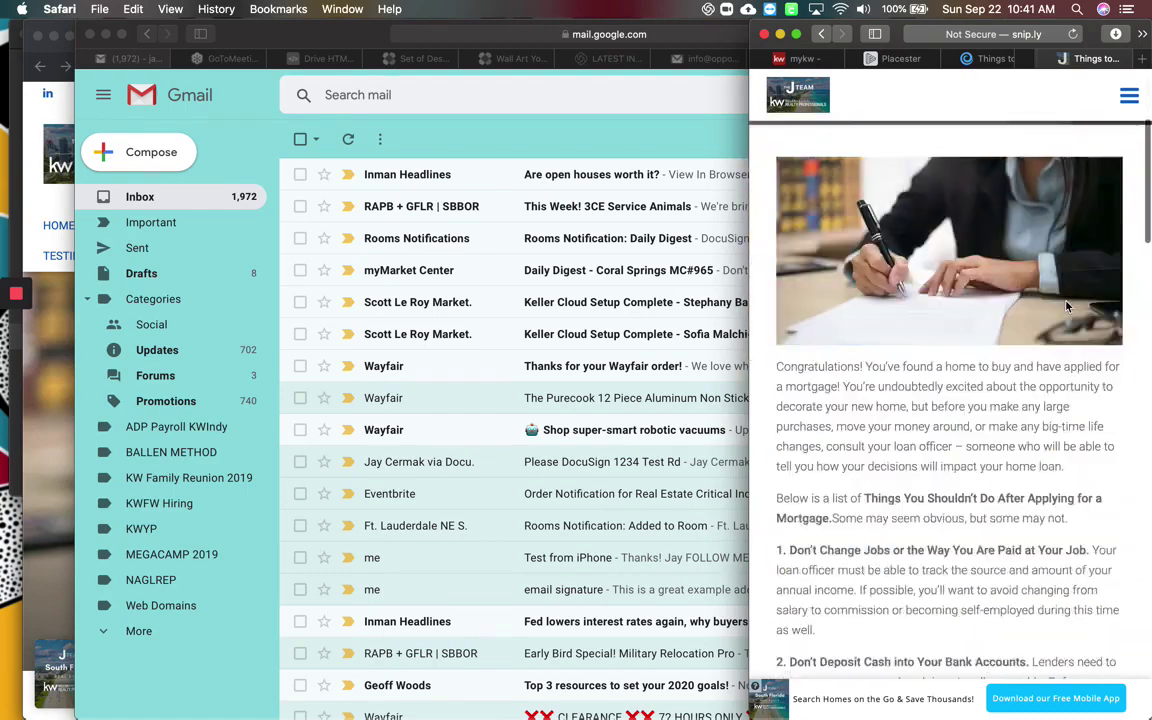
{"action": "scroll", "coordinate": [1068, 307], "scroll_direction": "down", "scroll_amount": 5}
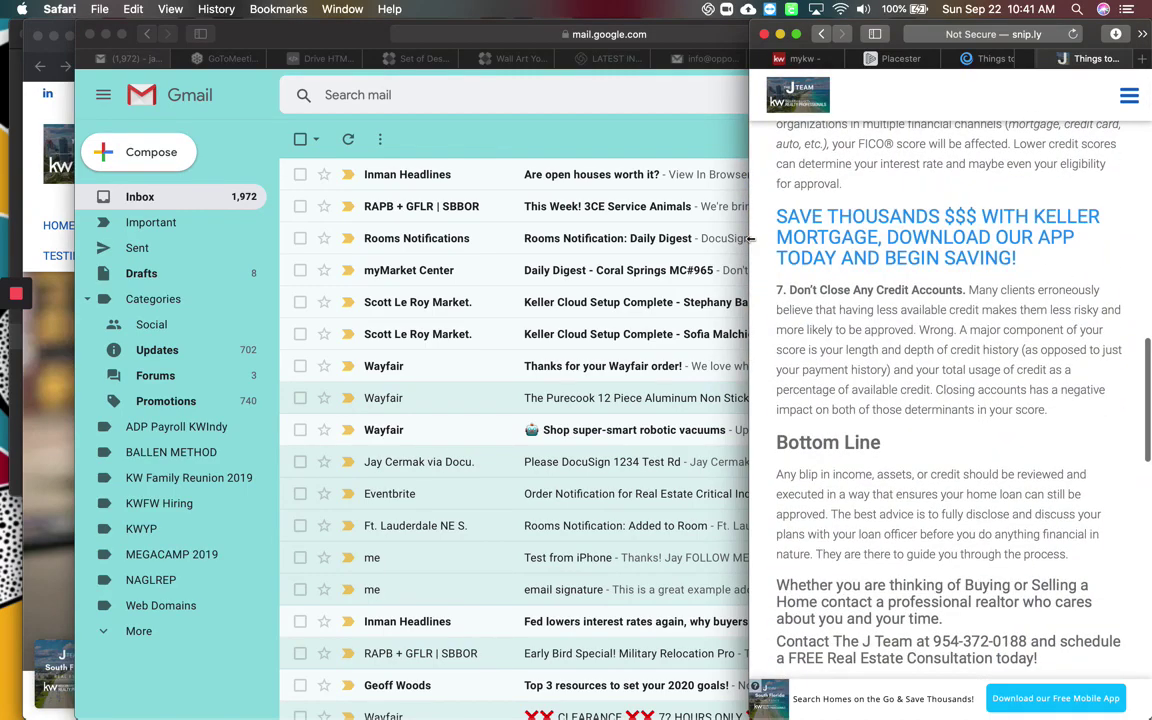
{"action": "left_click_drag", "start_coordinate": [750, 239], "coordinate": [55, 233]}
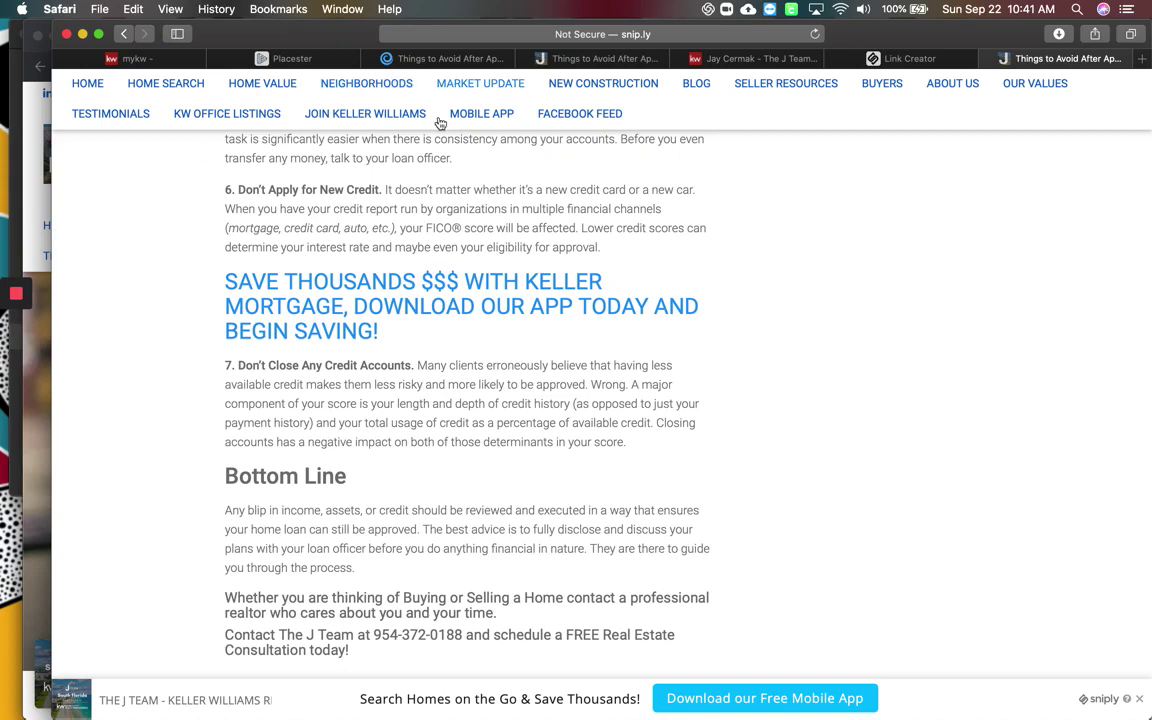
Test the banner's "Download our Free Mobile App" button and return to the snipped article.
{"action": "scroll", "coordinate": [630, 398], "scroll_direction": "down", "scroll_amount": 1}
{"action": "scroll", "coordinate": [704, 402], "scroll_direction": "up", "scroll_amount": 8}
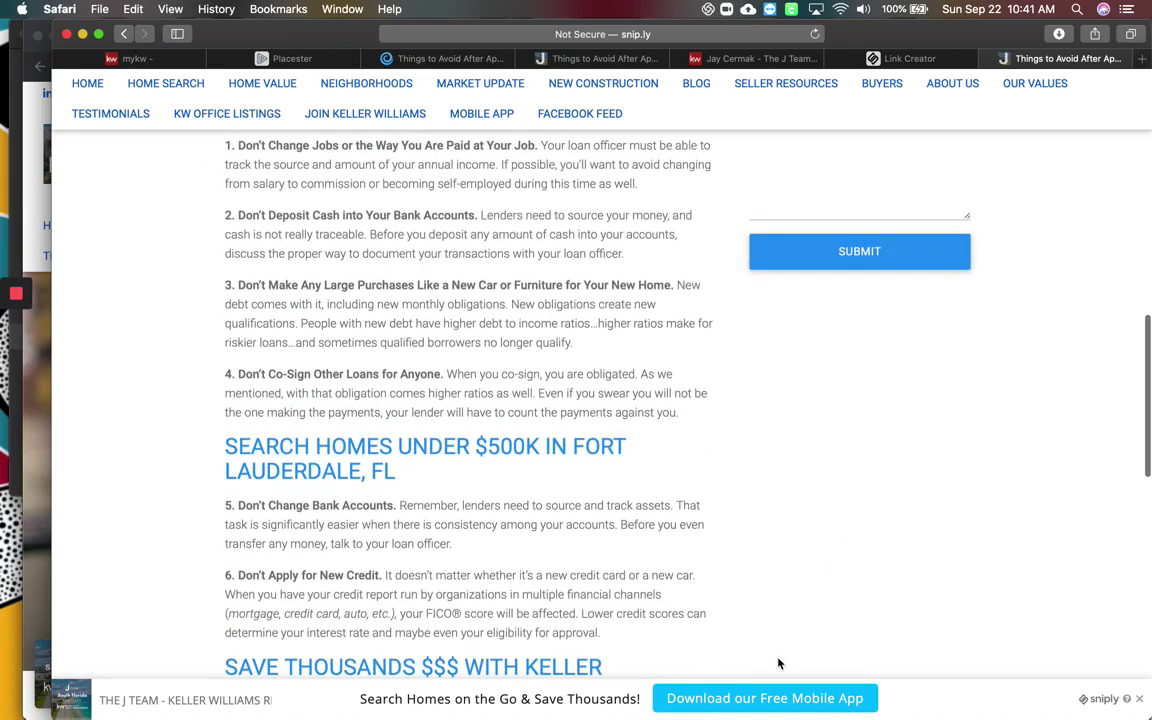
{"action": "left_click", "coordinate": [757, 700]}
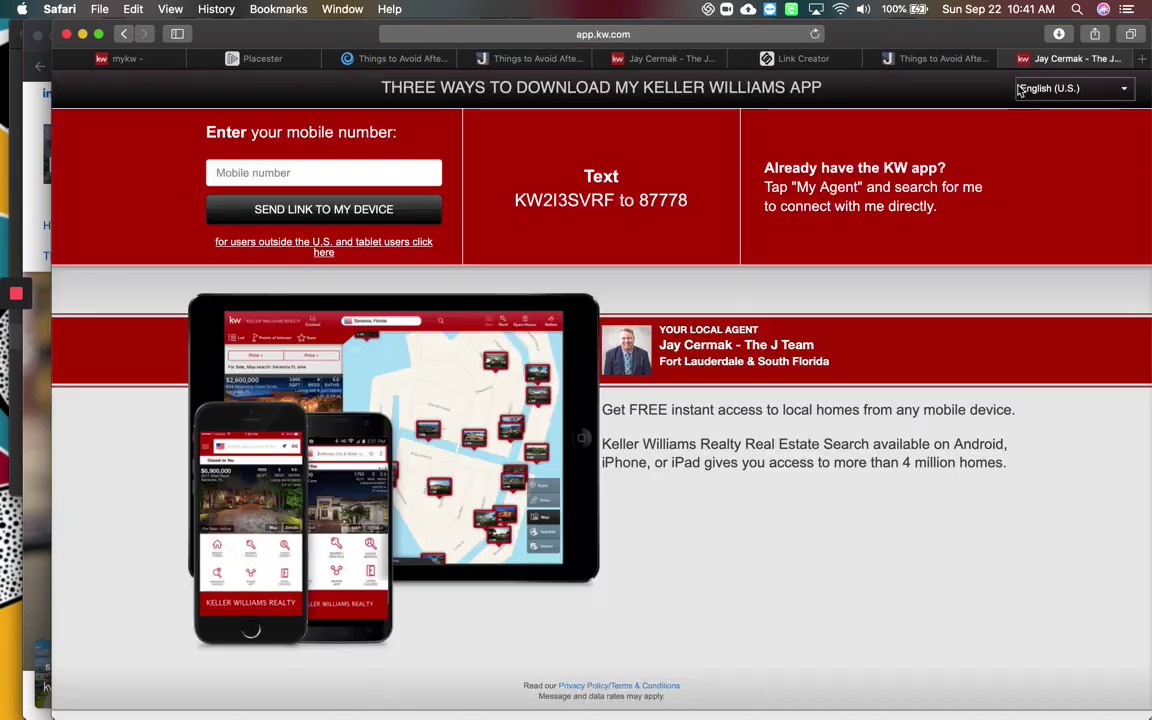
{"action": "left_click", "coordinate": [958, 60]}
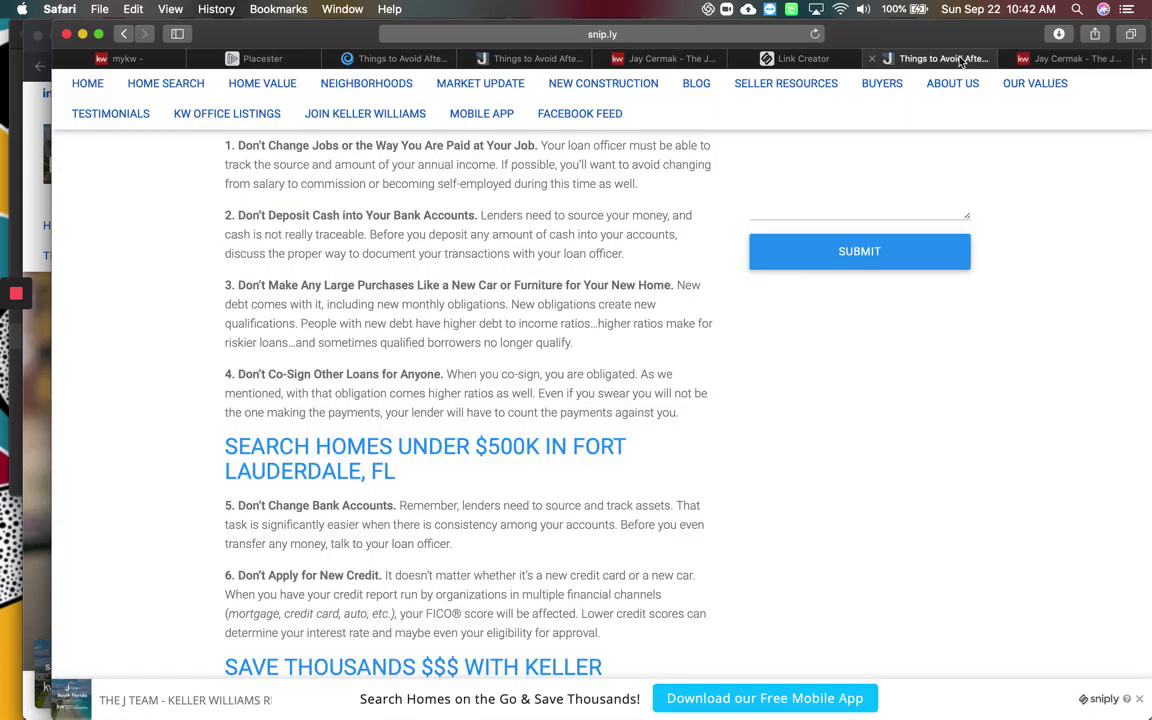
Close the link creator, sort the call-to-action's snips by clicks, and review its analytics.
{"action": "left_click", "coordinate": [785, 60]}
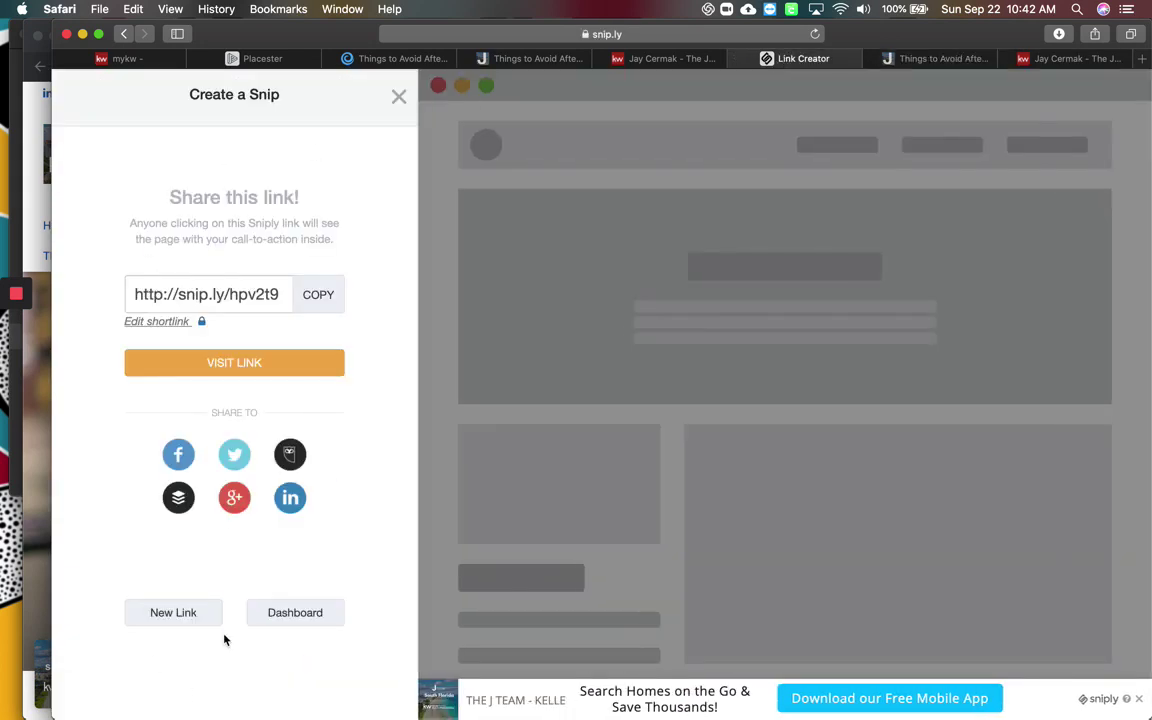
{"action": "left_click", "coordinate": [397, 101]}
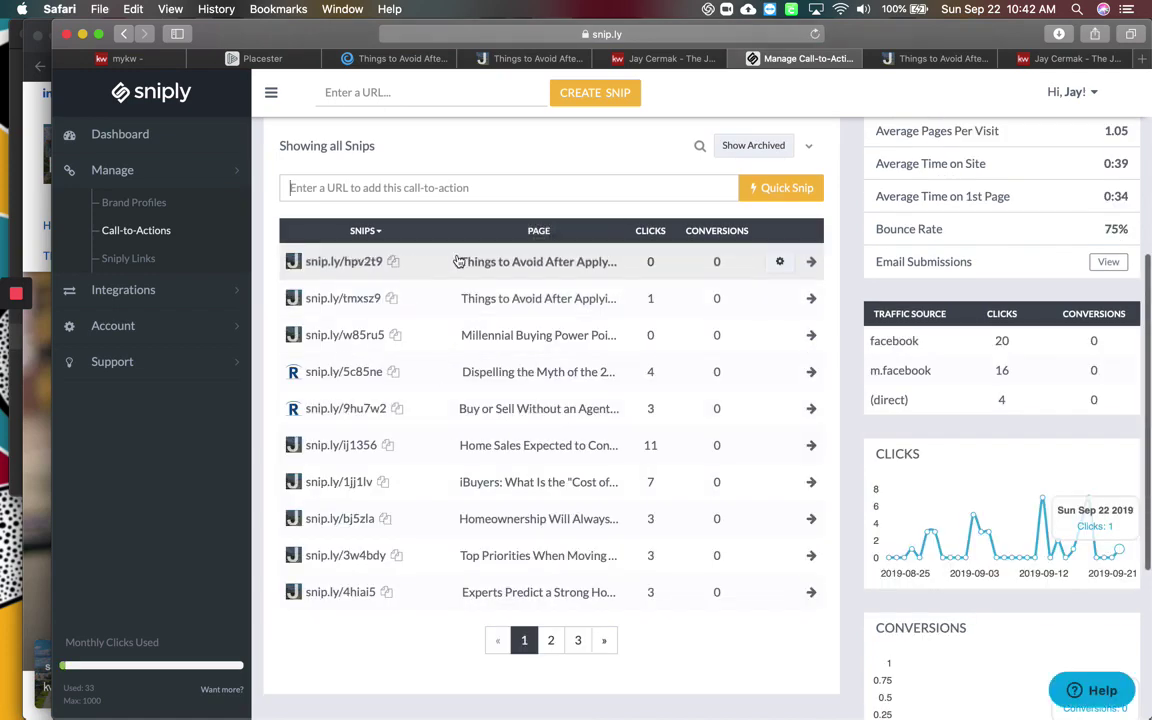
{"action": "scroll", "coordinate": [617, 561], "scroll_direction": "down", "scroll_amount": 2}
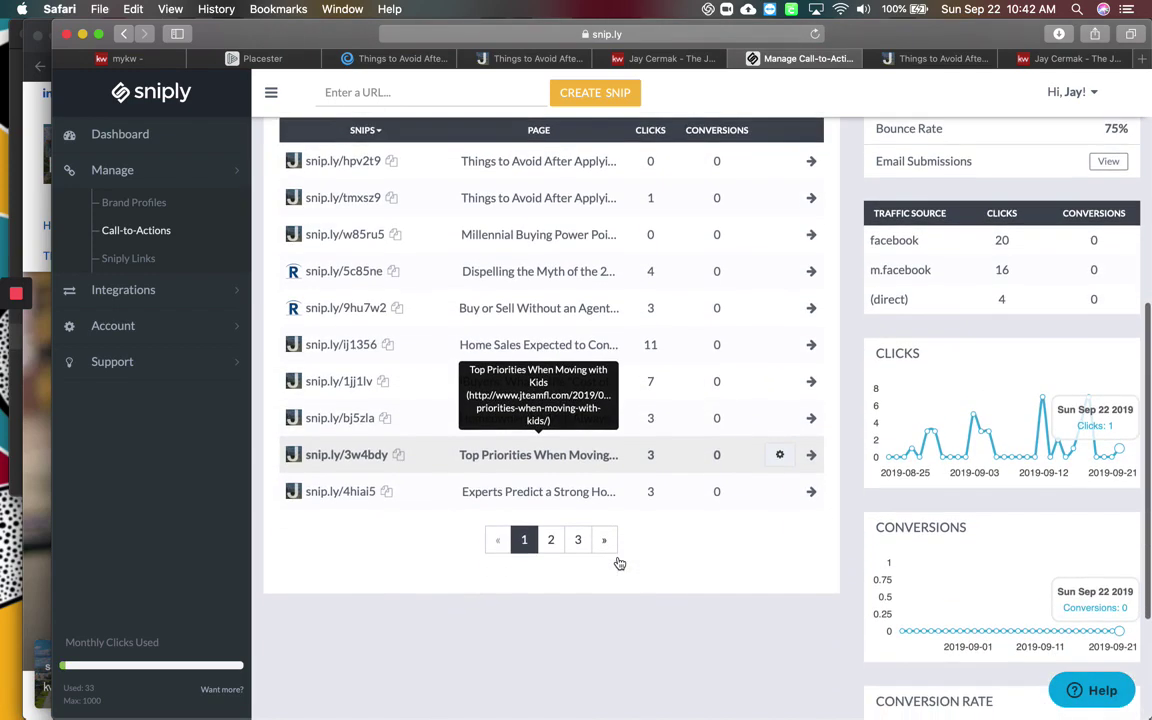
{"action": "scroll", "coordinate": [630, 450], "scroll_direction": "up", "scroll_amount": 3}
{"action": "left_click", "coordinate": [650, 252]}
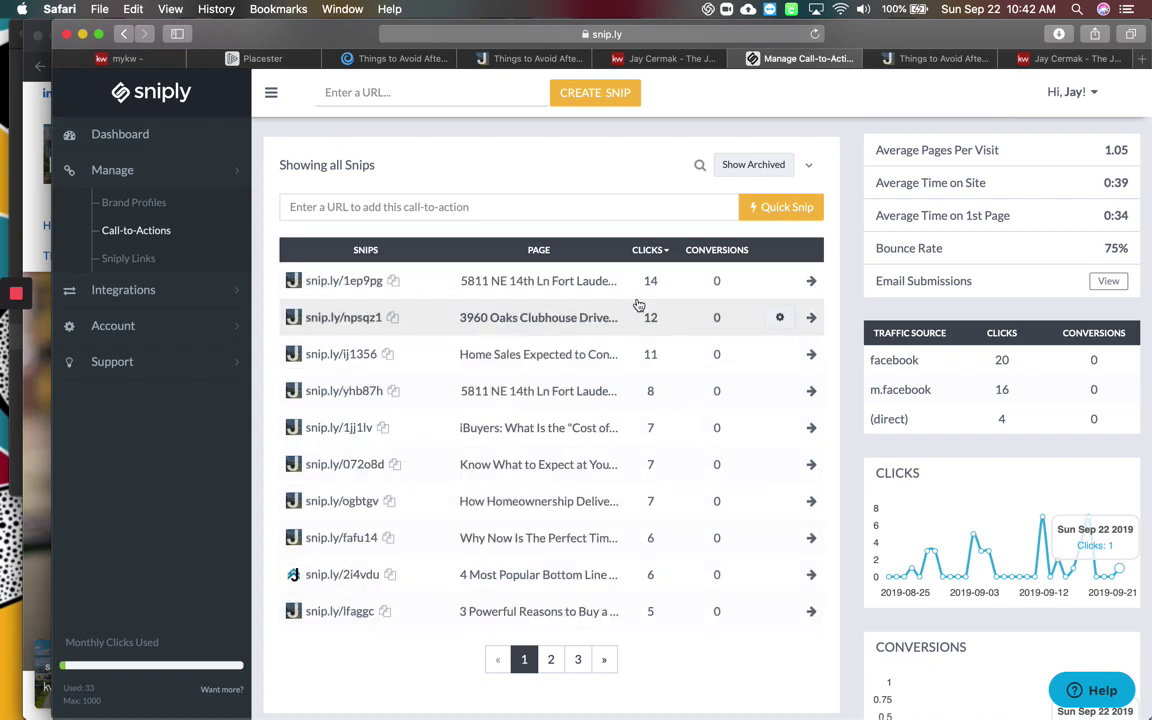
{"action": "scroll", "coordinate": [638, 305], "scroll_direction": "up", "scroll_amount": 1}
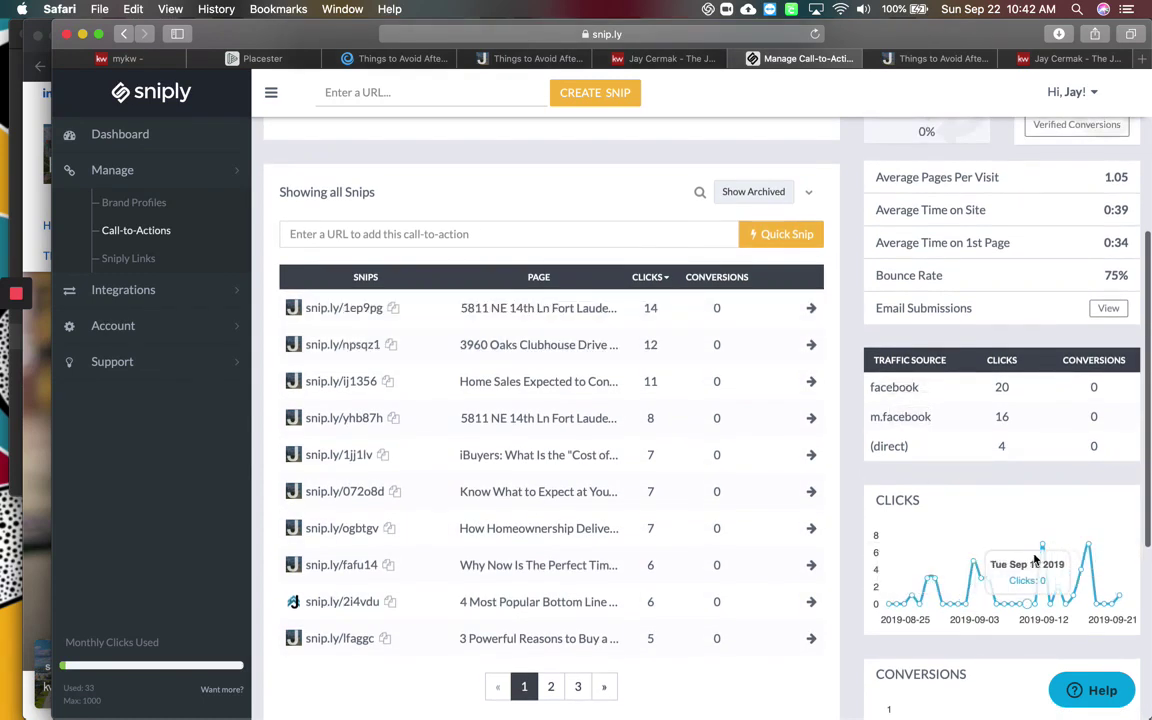
{"action": "scroll", "coordinate": [839, 346], "scroll_direction": "up", "scroll_amount": 5}
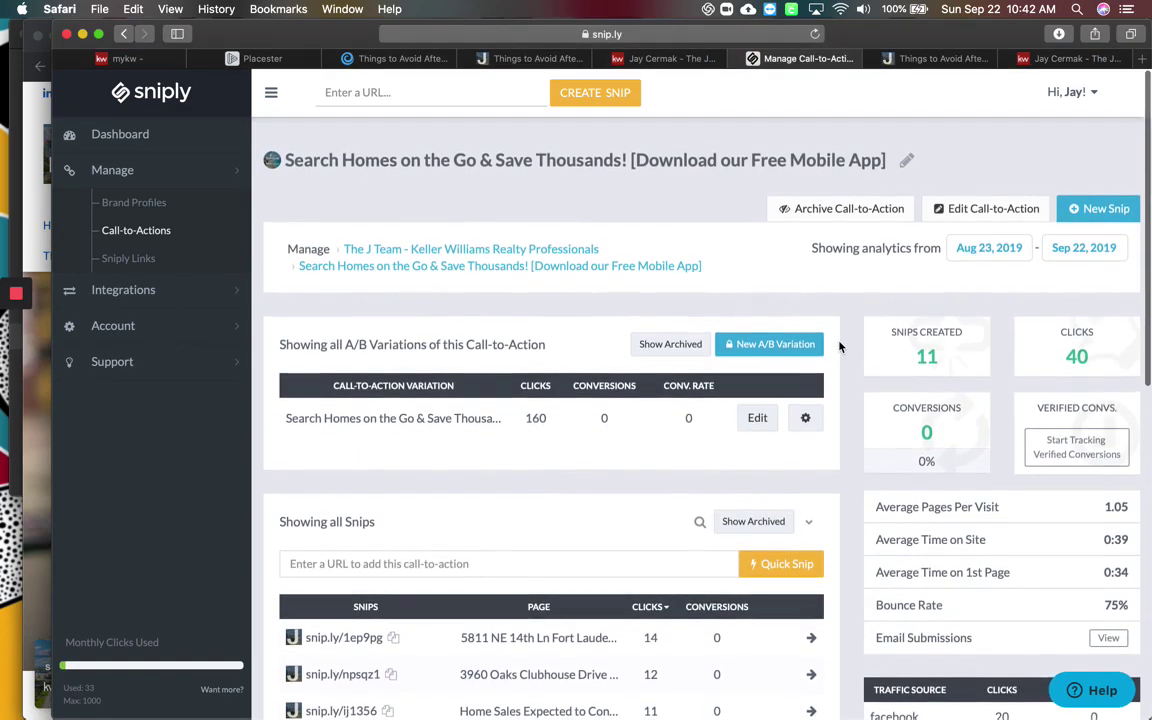